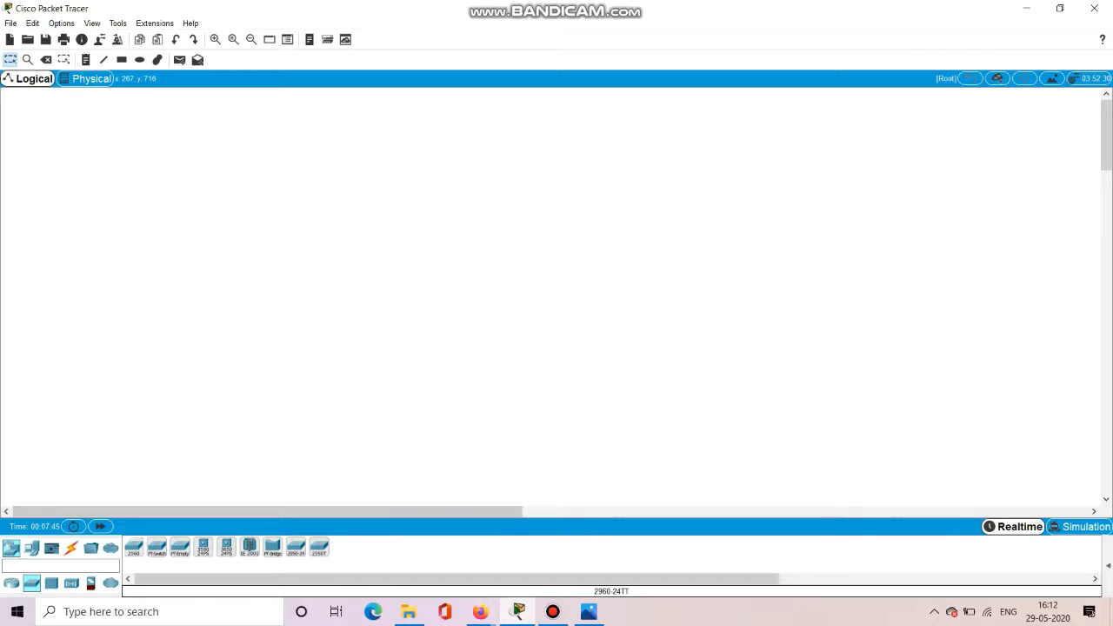
Place two 2960-24TT switches, Switch0 and Switch1, side by side on the canvas.
{"action": "left_click", "coordinate": [317, 250]}
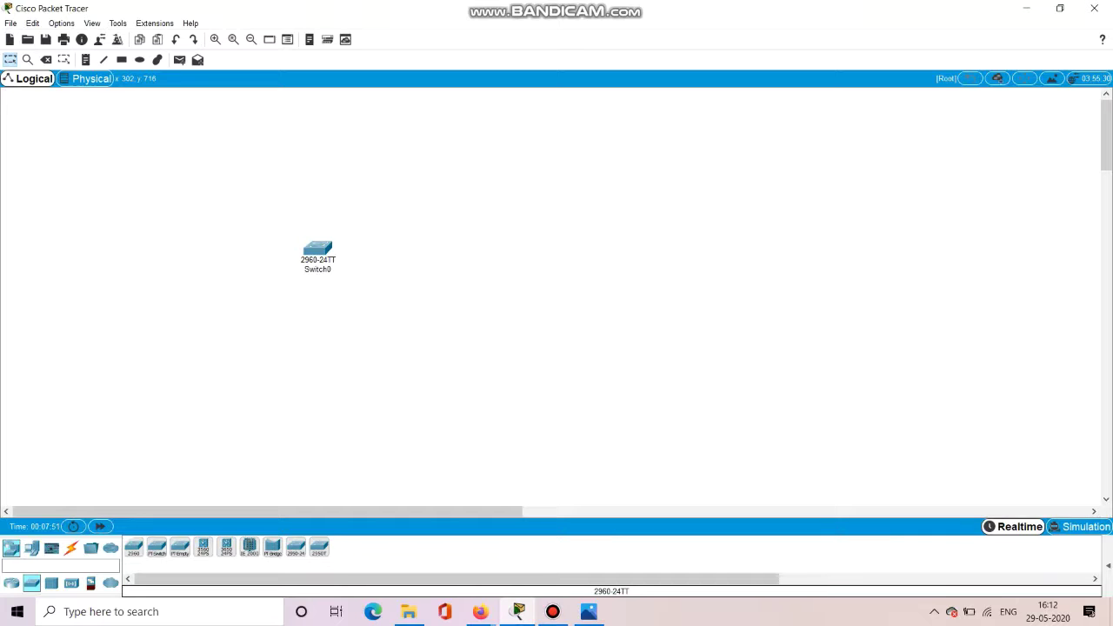
{"action": "left_click", "coordinate": [503, 263]}
{"action": "mouse_move", "coordinate": [502, 263]}
{"action": "left_mouse_down"}
{"action": "mouse_move", "coordinate": [505, 251]}
{"action": "mouse_move", "coordinate": [496, 256]}
{"action": "left_mouse_up"}
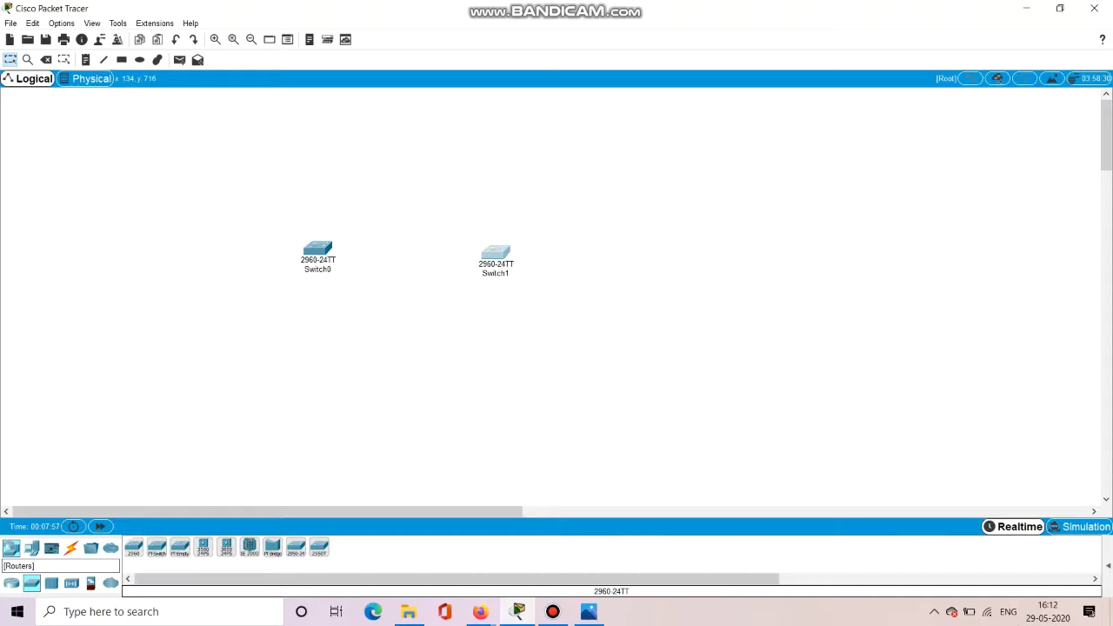
Place PC-PT hosts PC0 and PC1 below Switch0 and Switch1.
{"action": "left_click", "coordinate": [31, 547]}
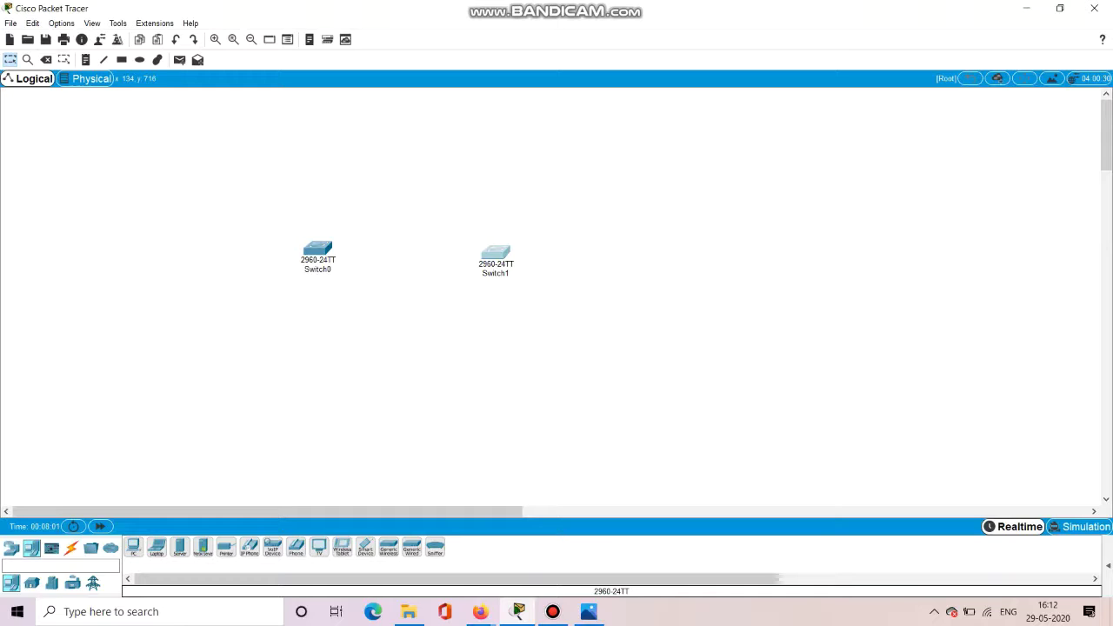
{"action": "left_click_drag", "start_coordinate": [133, 546], "coordinate": [312, 379]}
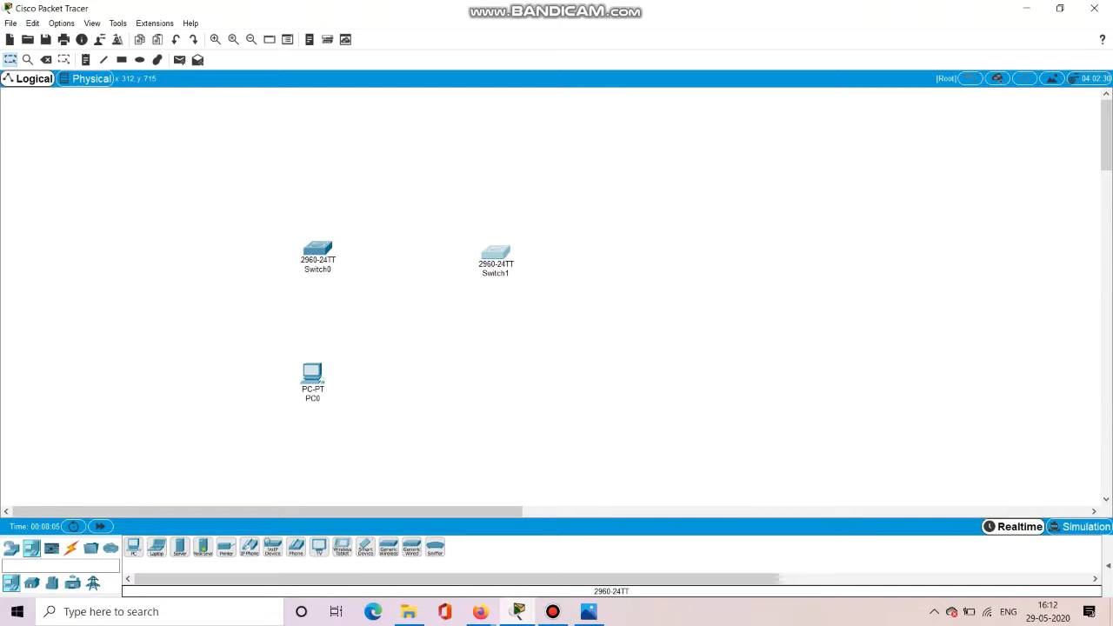
{"action": "left_click", "coordinate": [490, 380]}
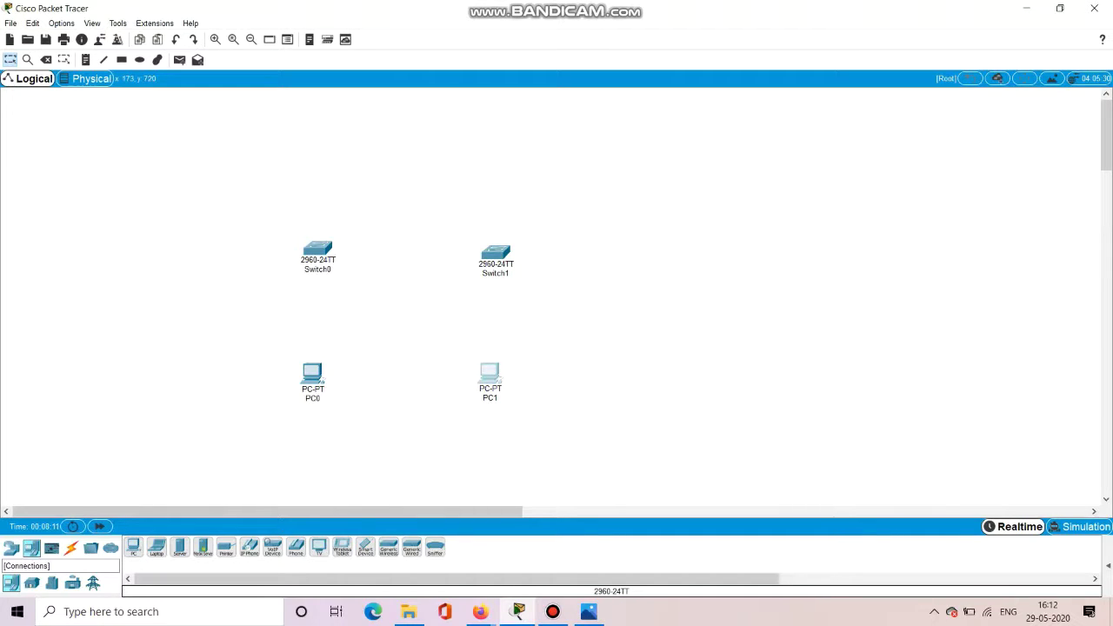
{"action": "left_click", "coordinate": [70, 548]}
Link Switch0 and Switch1 on GigabitEthernet0/1 with a copper cross-over cable.
{"action": "left_click", "coordinate": [202, 547]}
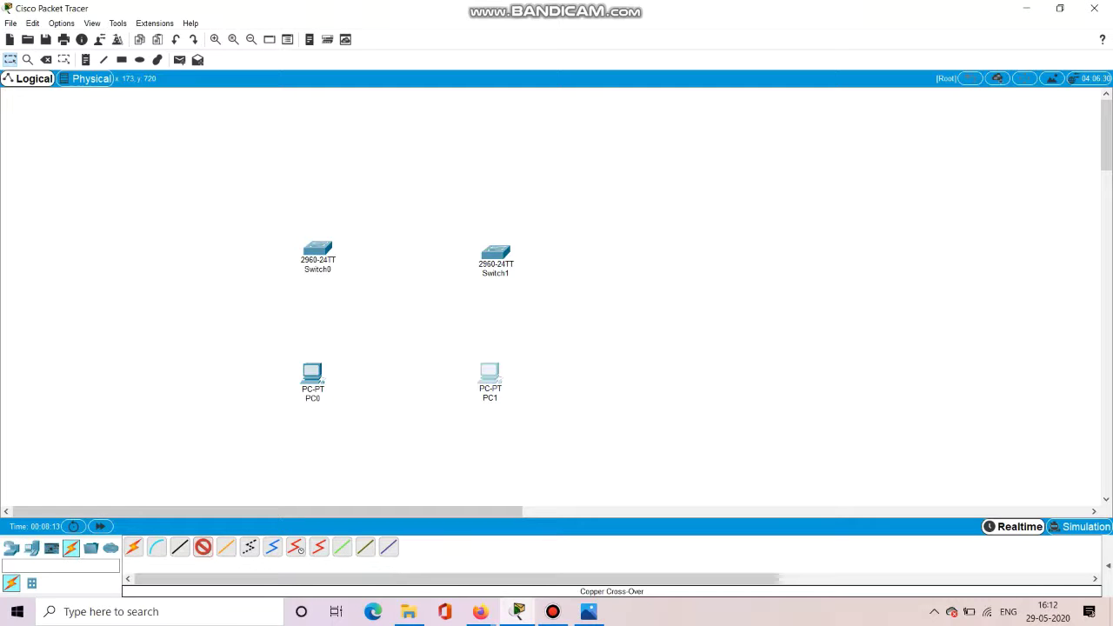
{"action": "left_click", "coordinate": [317, 249]}
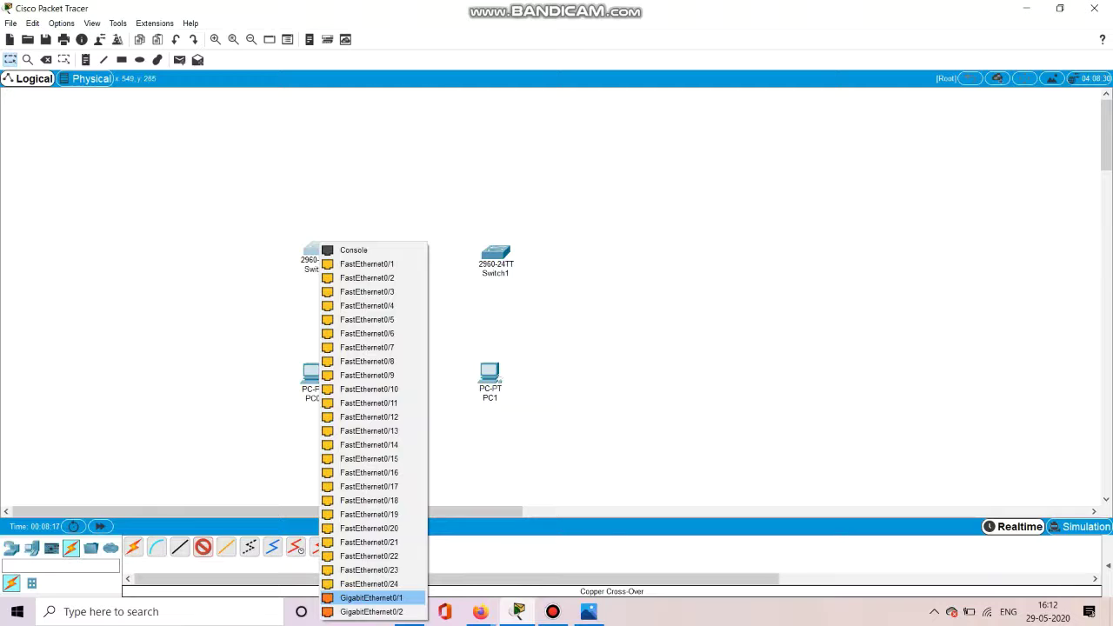
{"action": "left_click", "coordinate": [371, 597]}
{"action": "left_click", "coordinate": [492, 250]}
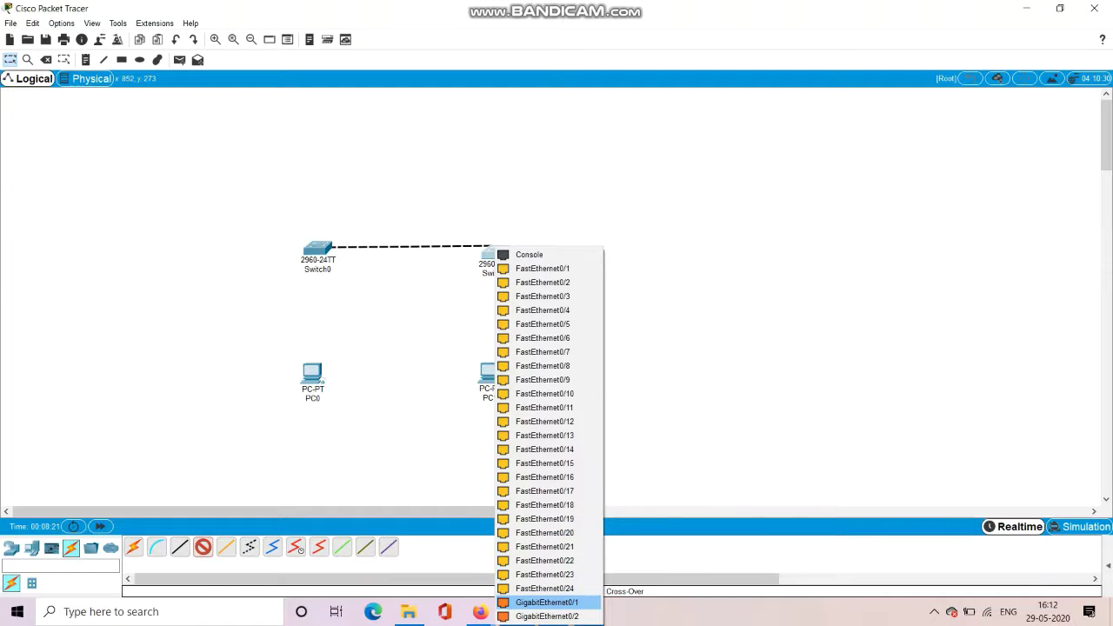
{"action": "left_click", "coordinate": [546, 602]}
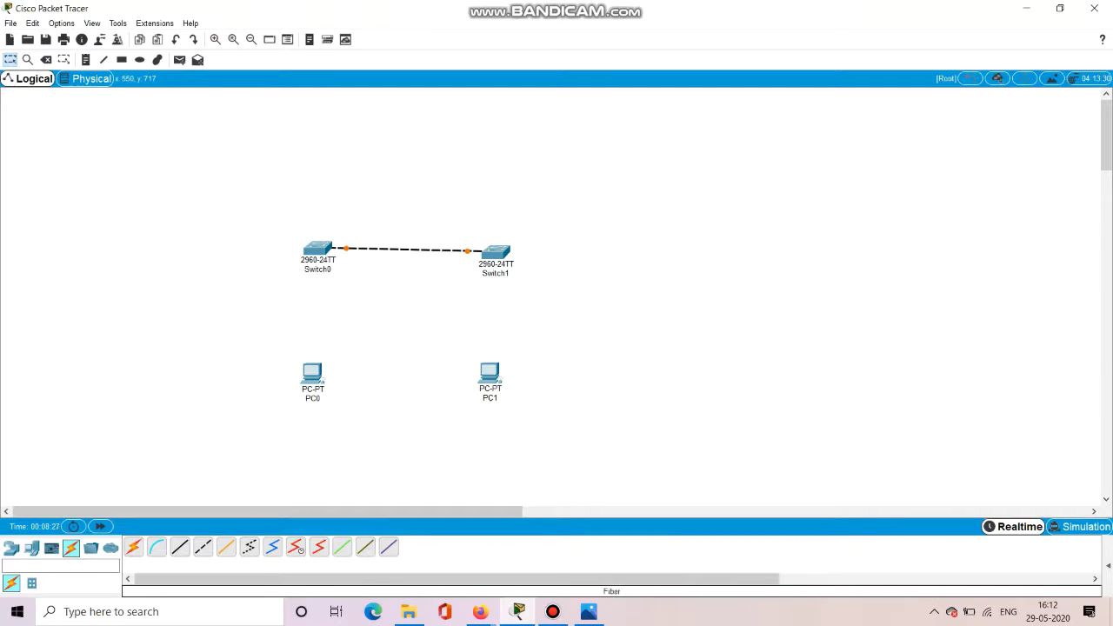
Connect each switch's Fa0/1 to its PC's FastEthernet0 with straight-through cables.
{"action": "left_click", "coordinate": [179, 546]}
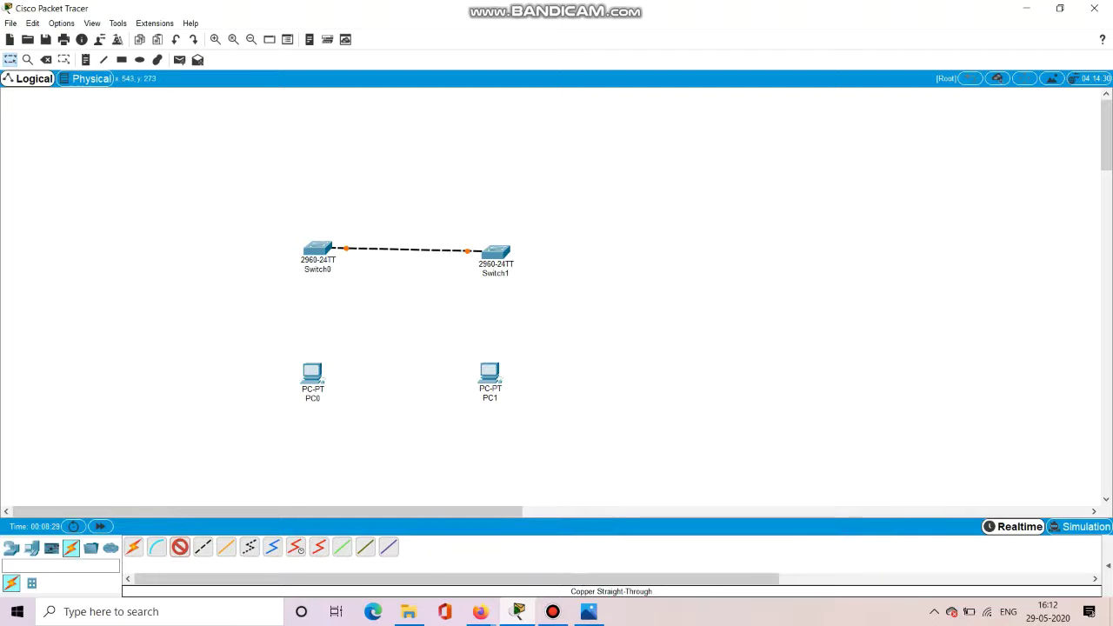
{"action": "left_click", "coordinate": [317, 249]}
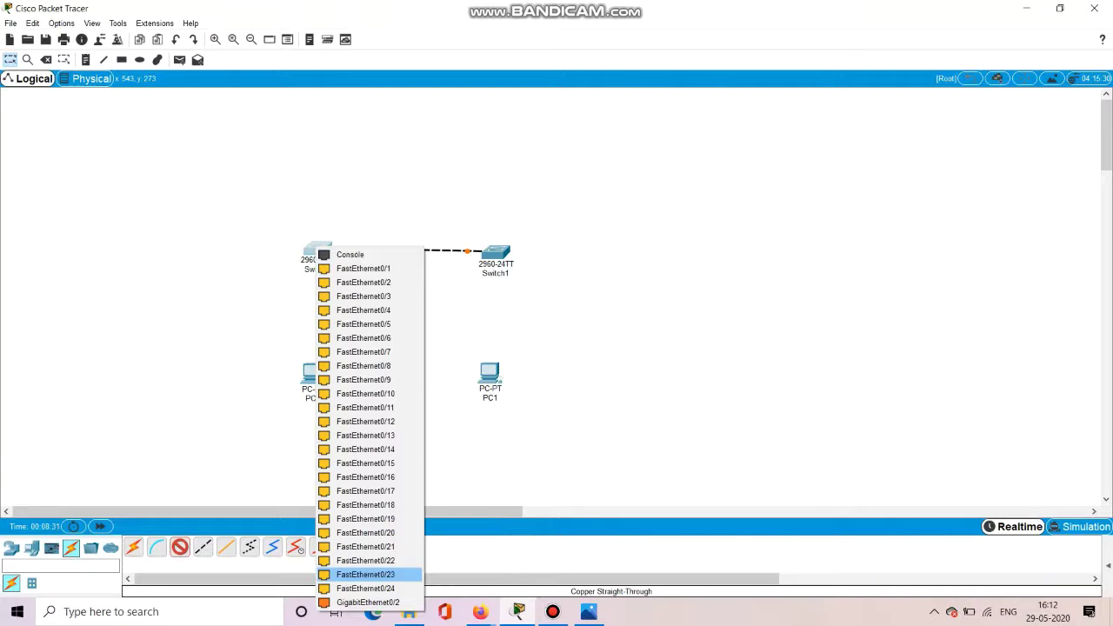
{"action": "left_click", "coordinate": [364, 267]}
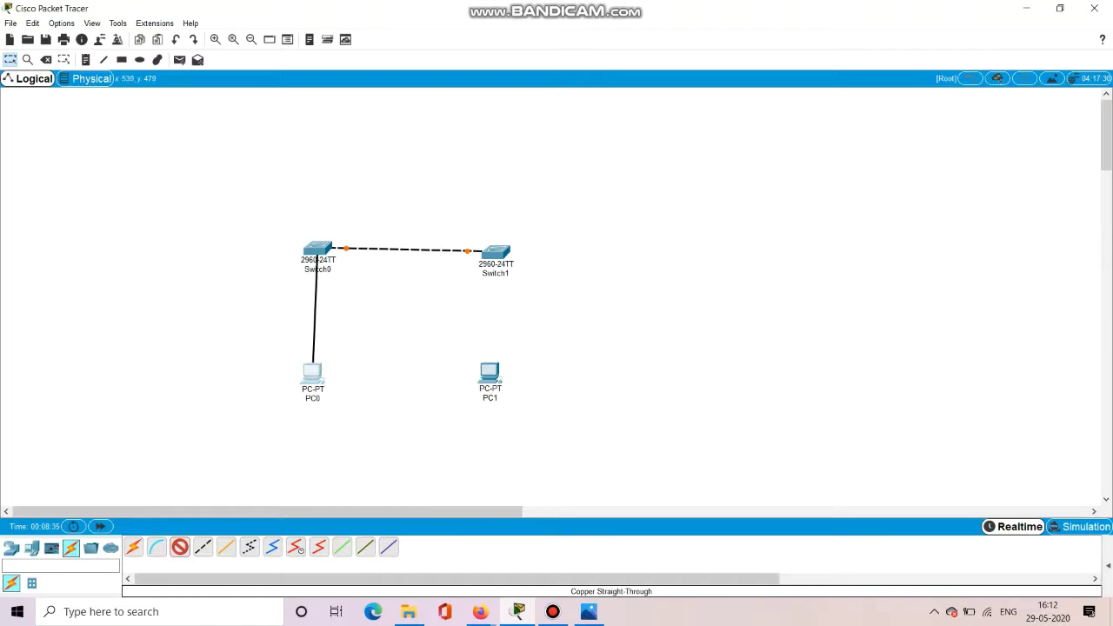
{"action": "left_click", "coordinate": [313, 365]}
{"action": "left_click", "coordinate": [357, 416]}
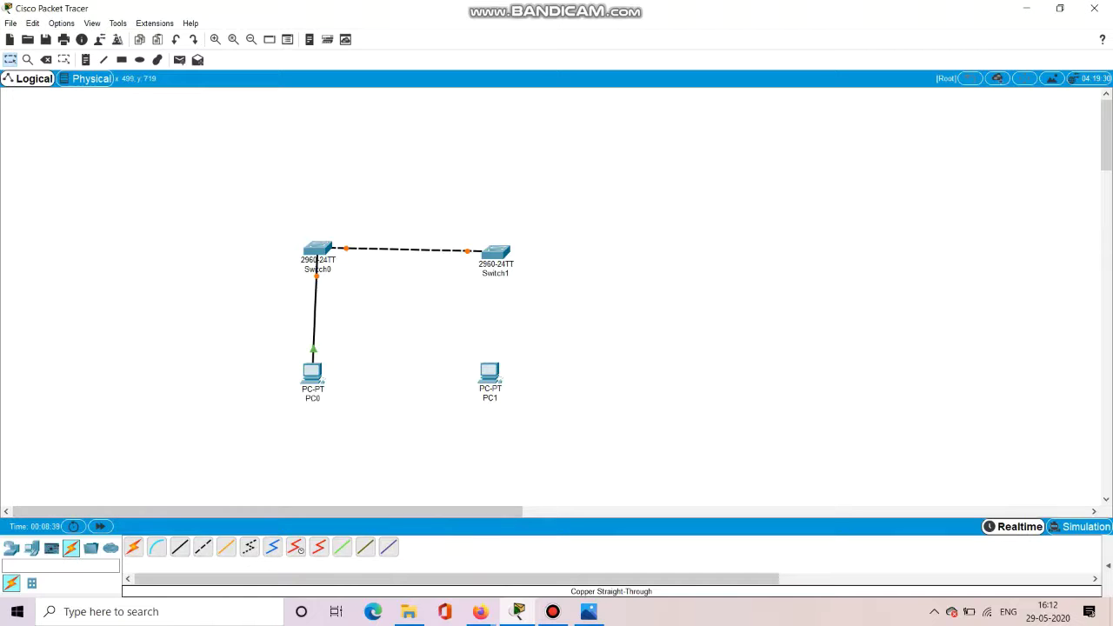
{"action": "left_click", "coordinate": [491, 252]}
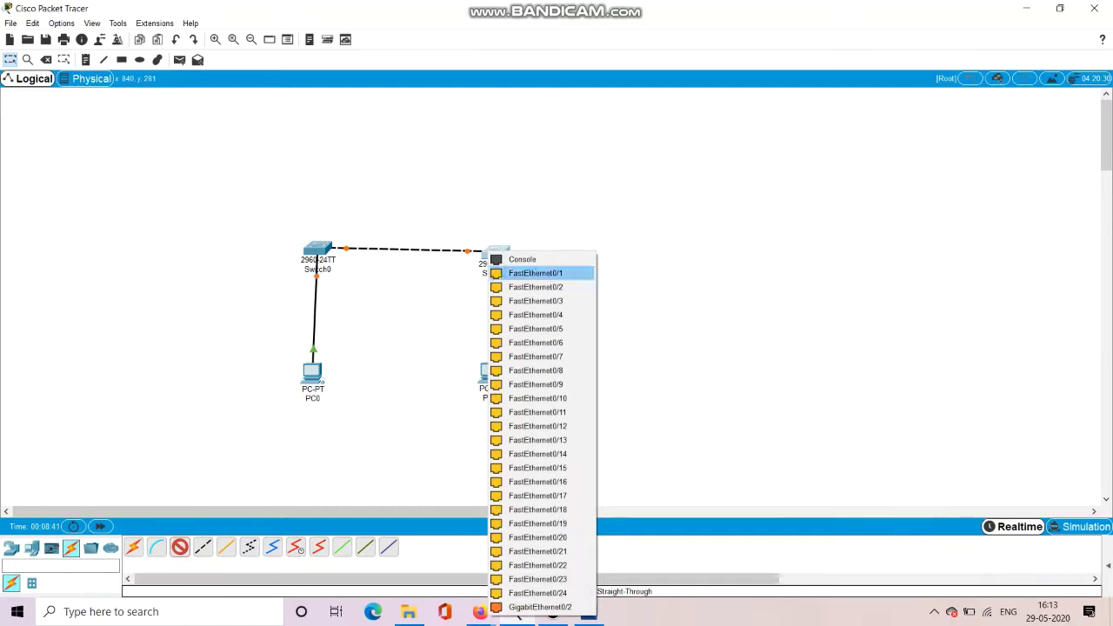
{"action": "left_click", "coordinate": [535, 273]}
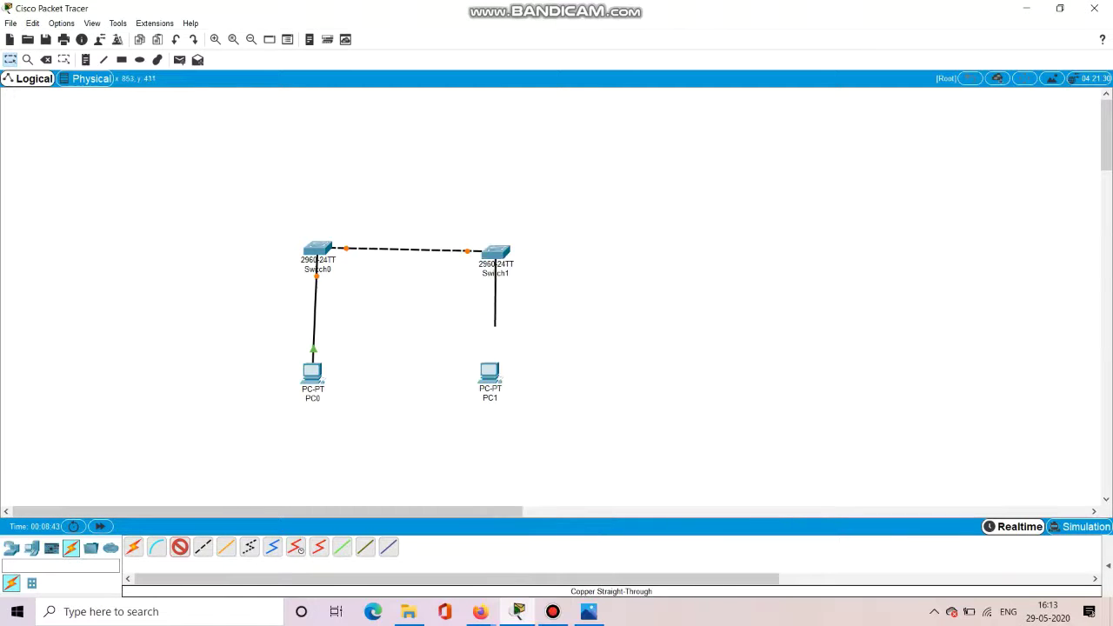
{"action": "left_click", "coordinate": [490, 372]}
{"action": "left_click", "coordinate": [490, 370]}
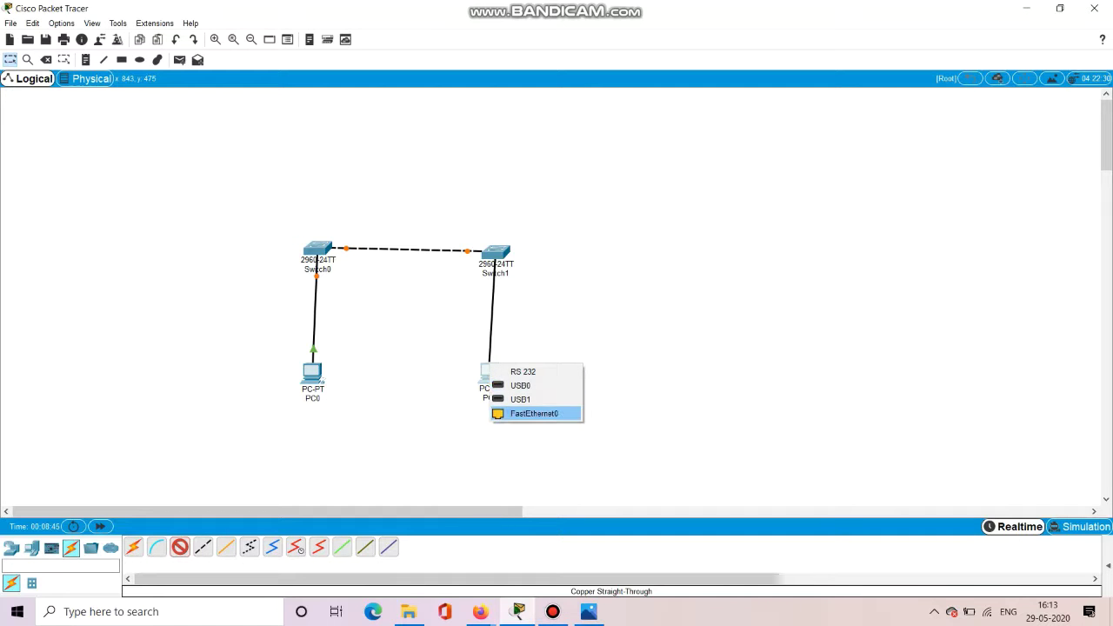
{"action": "left_click", "coordinate": [534, 413]}
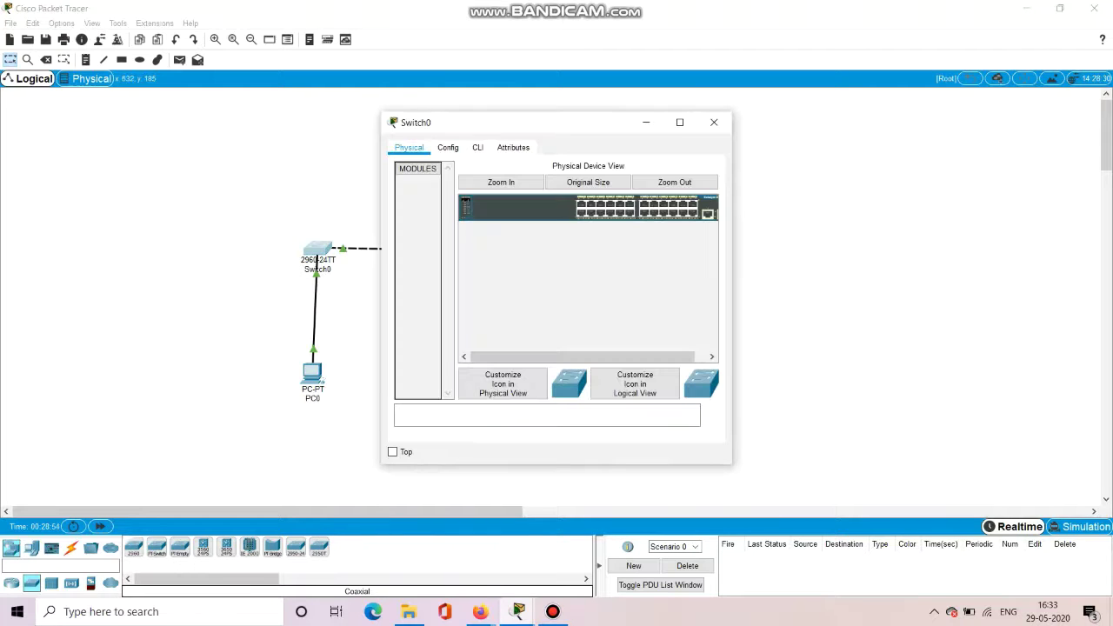
In Switch0's CLI, wake the console and enter privileged mode with enable.
{"action": "left_click", "coordinate": [478, 147]}
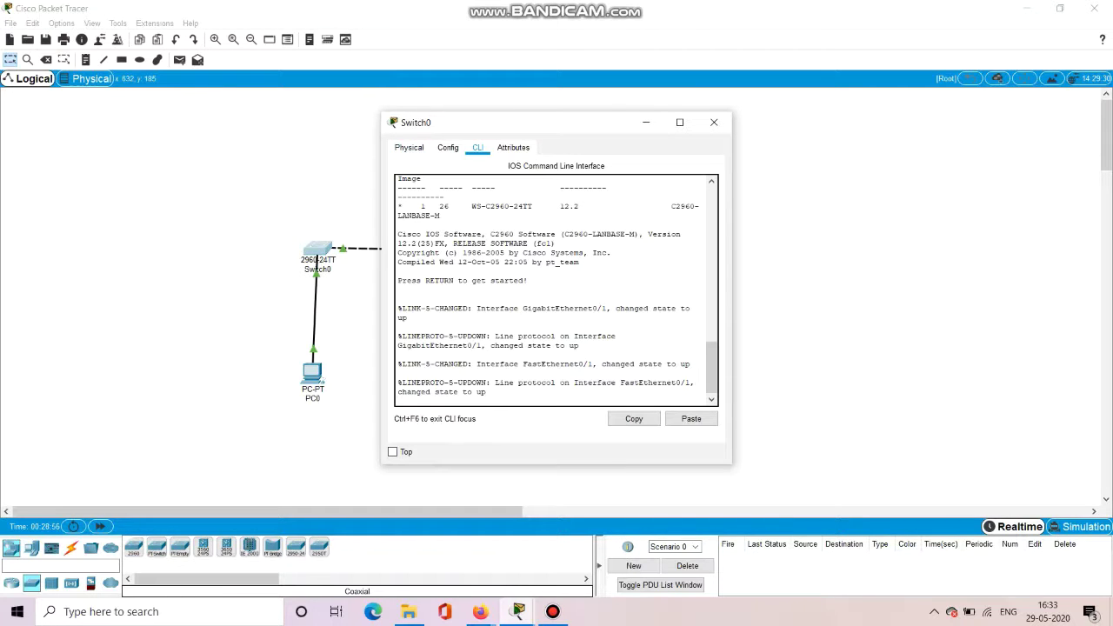
{"action": "key", "text": "Return"}
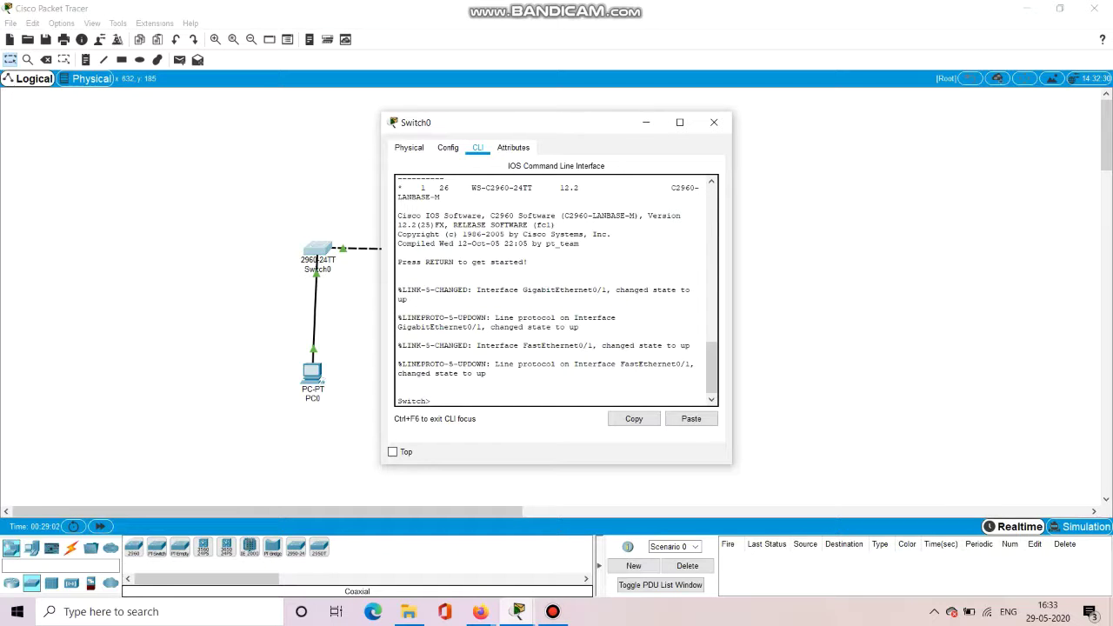
{"action": "type", "text": "enable"}
{"action": "type", "text": "or e"}
{"action": "key", "text": "BackSpace"}
{"action": "key", "text": "BackSpace"}
{"action": "key", "text": "BackSpace"}
{"action": "key", "text": "BackSpace"}
{"action": "key", "text": "BackSpace"}
{"action": "key", "text": "BackSpace"}
{"action": "key", "text": "BackSpace"}
{"action": "key", "text": "BackSpace"}
{"action": "key", "text": "BackSpace"}
{"action": "key", "text": "Return"}
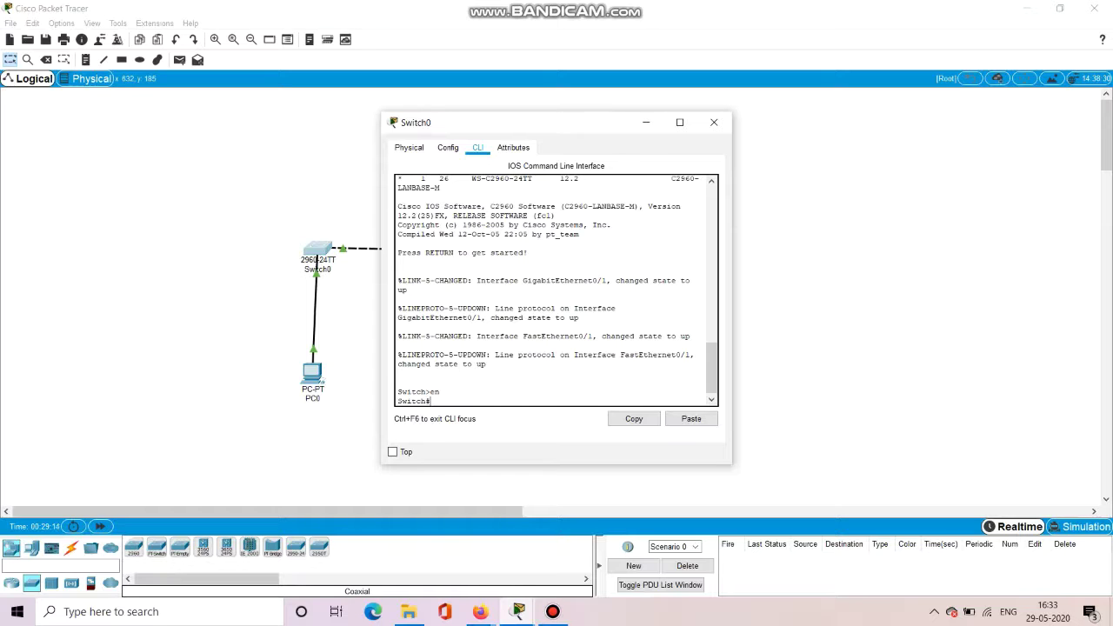
Run show running-config and page through the default configuration to its end.
{"action": "type", "text": "show running-config"}
{"action": "key", "text": "Return"}
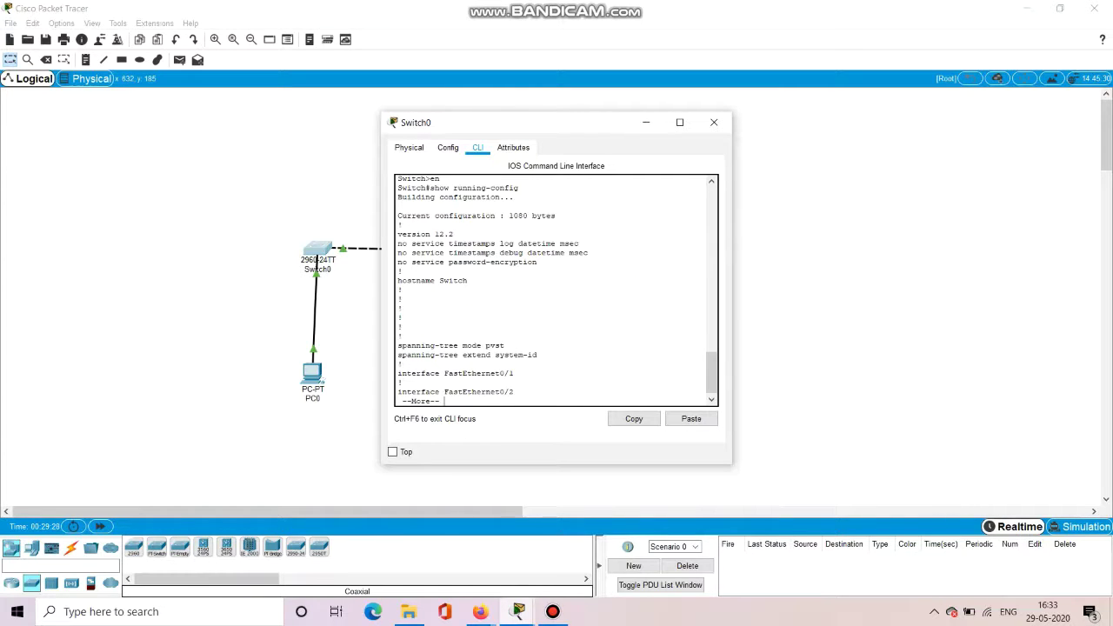
{"action": "key", "text": "Return"}
{"action": "key", "text": "Return"}
{"action": "key", "text": "Return"}
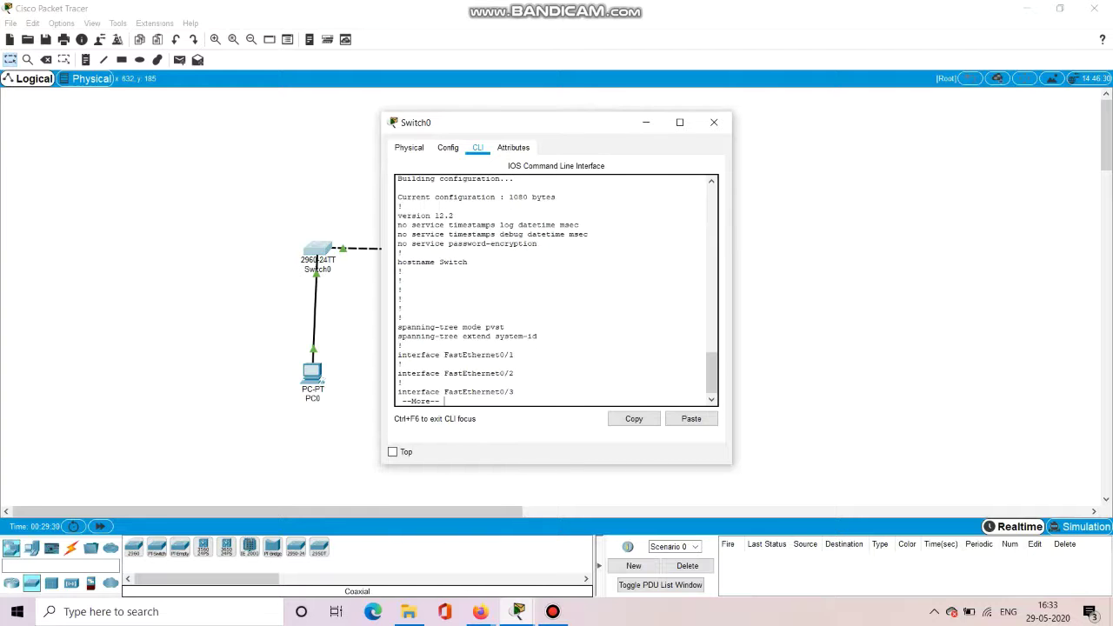
{"action": "key", "text": "Return"}
{"action": "key", "text": "Return"}
{"action": "key", "text": "Return"}
{"action": "key", "text": "Return"}
{"action": "key", "text": "Return"}
{"action": "key", "text": "Return"}
{"action": "key", "text": "Return"}
{"action": "key", "text": "Return"}
{"action": "key", "text": "Return"}
{"action": "key", "text": "Return"}
{"action": "key", "text": "Return"}
{"action": "key", "text": "Return"}
{"action": "key", "text": "Return"}
{"action": "key", "text": "Return"}
{"action": "key", "text": "Return"}
{"action": "key", "text": "Return"}
{"action": "key", "text": "Return"}
{"action": "key", "text": "Return"}
{"action": "key", "text": "Return"}
{"action": "key", "text": "Return"}
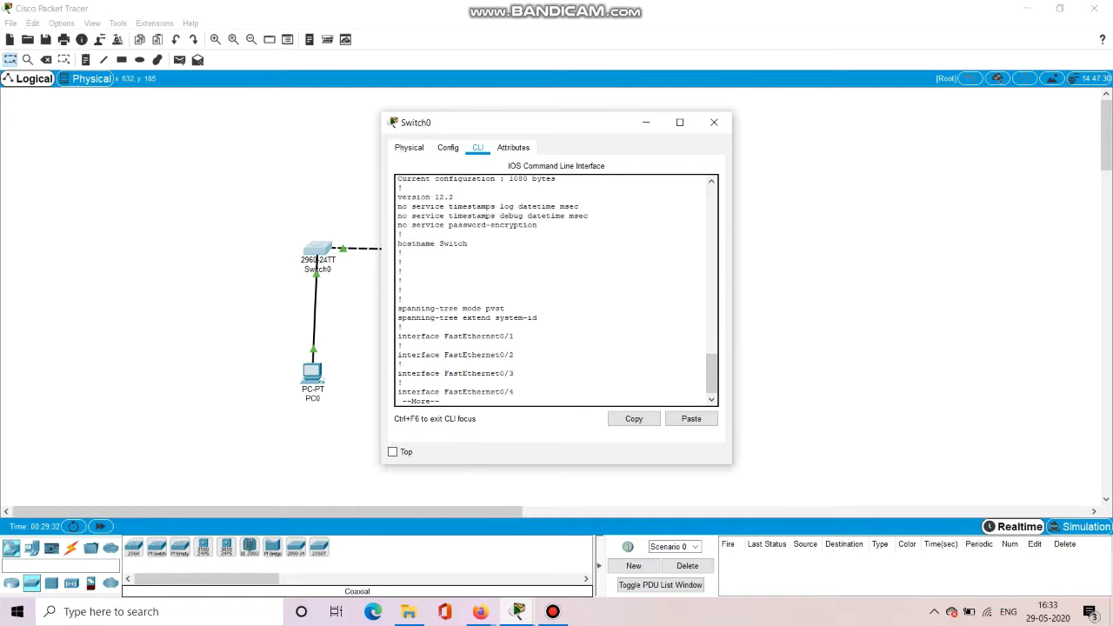
{"action": "key", "text": "Return"}
{"action": "key", "text": "Return"}
{"action": "key", "text": "Return"}
{"action": "key", "text": "Return"}
{"action": "key", "text": "Return"}
{"action": "key", "text": "Return"}
{"action": "key", "text": "Return"}
{"action": "key", "text": "Return"}
{"action": "key", "text": "Return"}
{"action": "key", "text": "Return"}
{"action": "key", "text": "Return"}
{"action": "key", "text": "Return"}
{"action": "key", "text": "Return"}
{"action": "key", "text": "Return"}
{"action": "key", "text": "Return"}
{"action": "key", "text": "Return"}
{"action": "key", "text": "Return"}
{"action": "key", "text": "Return"}
{"action": "key", "text": "Return"}
{"action": "key", "text": "Return"}
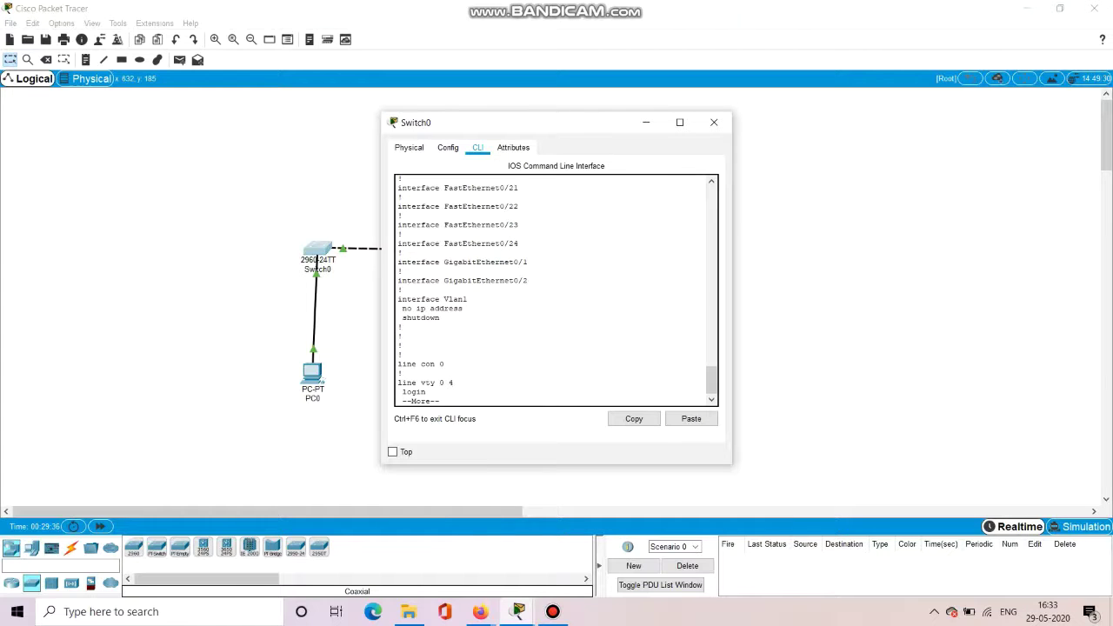
{"action": "key", "text": "Return"}
{"action": "key", "text": "Return"}
{"action": "key", "text": "Return"}
{"action": "key", "text": "Return"}
{"action": "key", "text": "Return"}
{"action": "key", "text": "Return"}
{"action": "key", "text": "Return"}
{"action": "key", "text": "Return"}
{"action": "key", "text": "Return"}
{"action": "key", "text": "Return"}
{"action": "key", "text": "Return"}
{"action": "key", "text": "Return"}
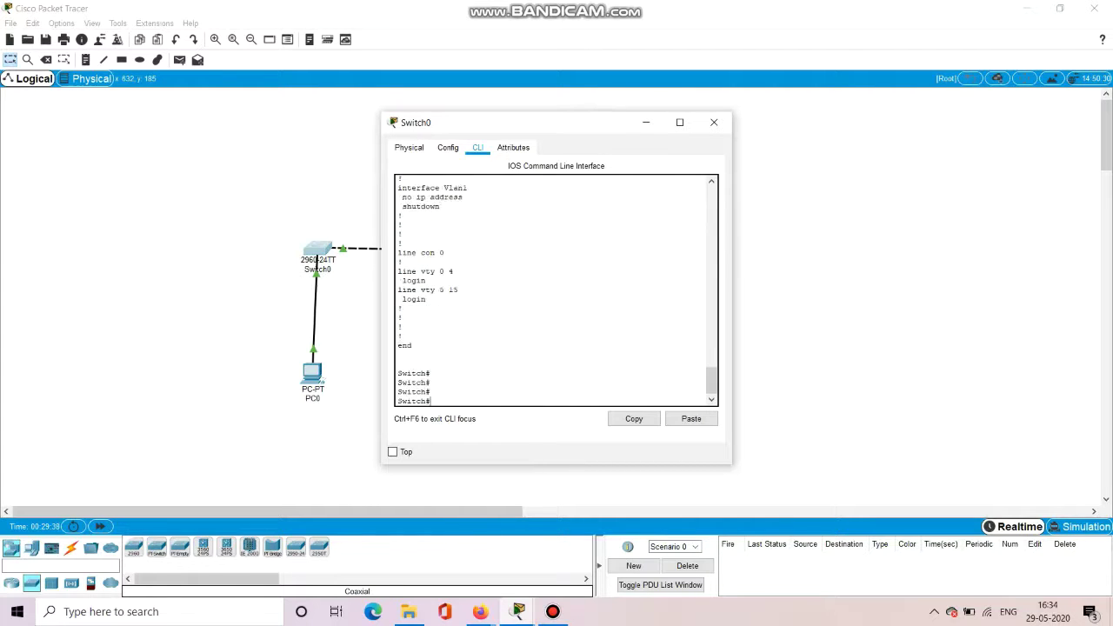
{"action": "key", "text": "Return"}
{"action": "key", "text": "Return"}
{"action": "key", "text": "Return"}
{"action": "key", "text": "Return"}
{"action": "key", "text": "Return"}
{"action": "key", "text": "Return"}
{"action": "key", "text": "Return"}
{"action": "key", "text": "Return"}
{"action": "key", "text": "Return"}
{"action": "key", "text": "Return"}
{"action": "key", "text": "Return"}
{"action": "key", "text": "Return"}
{"action": "key", "text": "Return"}
{"action": "key", "text": "Return"}
{"action": "key", "text": "Return"}
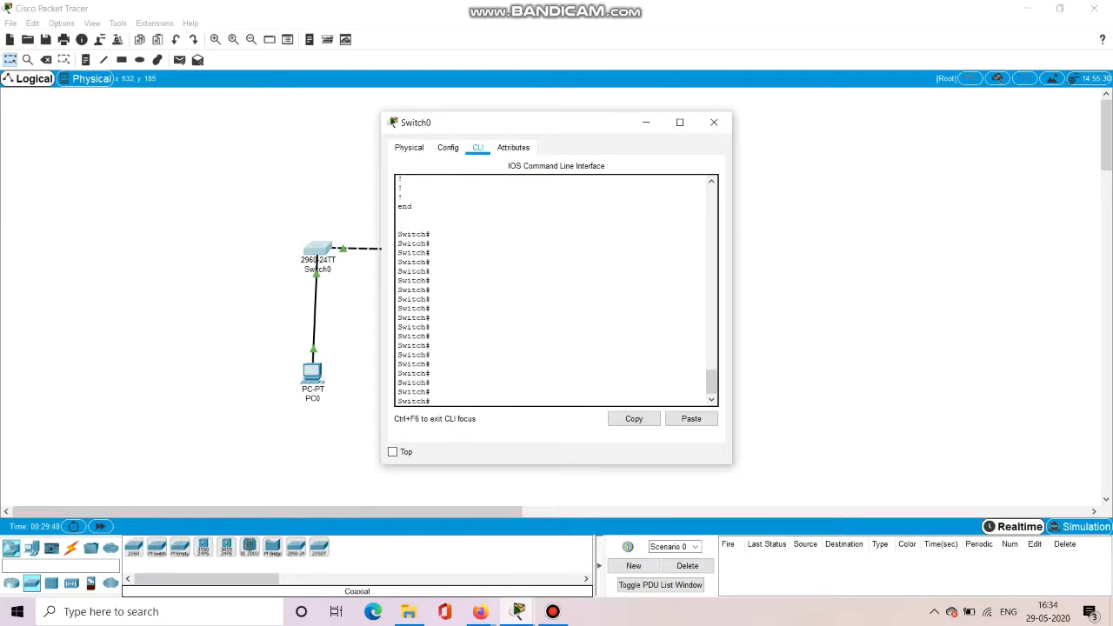
Rename the switch to S1 from global configuration mode, then exit to privileged mode.
{"action": "type", "text": "fi"}
{"action": "type", "text": "gure terminal"}
{"action": "key", "text": "Return"}
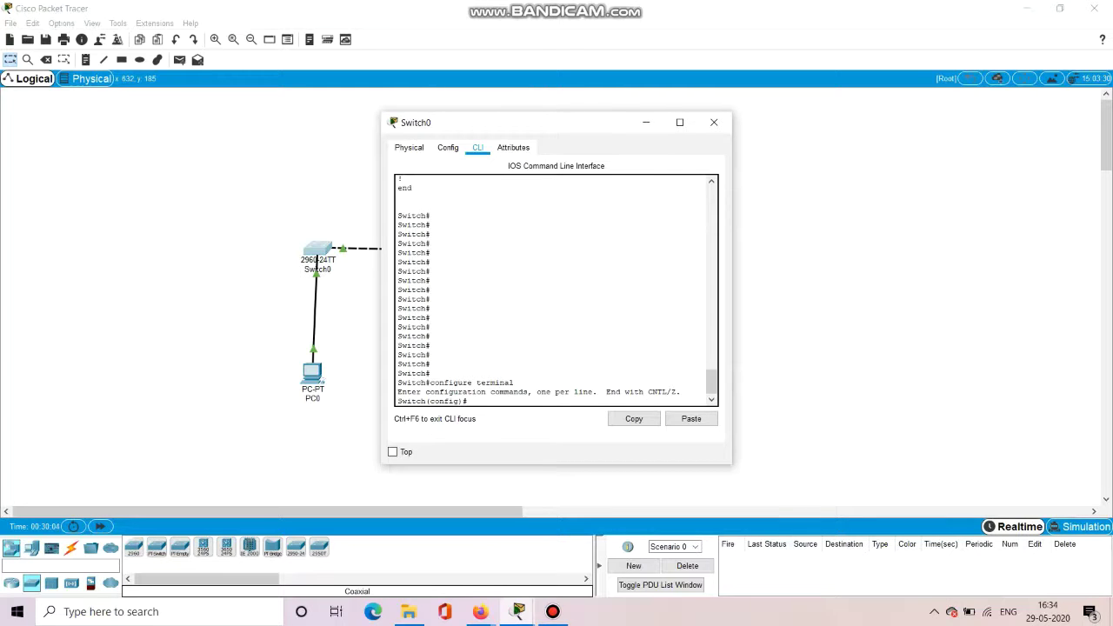
{"action": "type", "text": "hostname S1"}
{"action": "key", "text": "Return"}
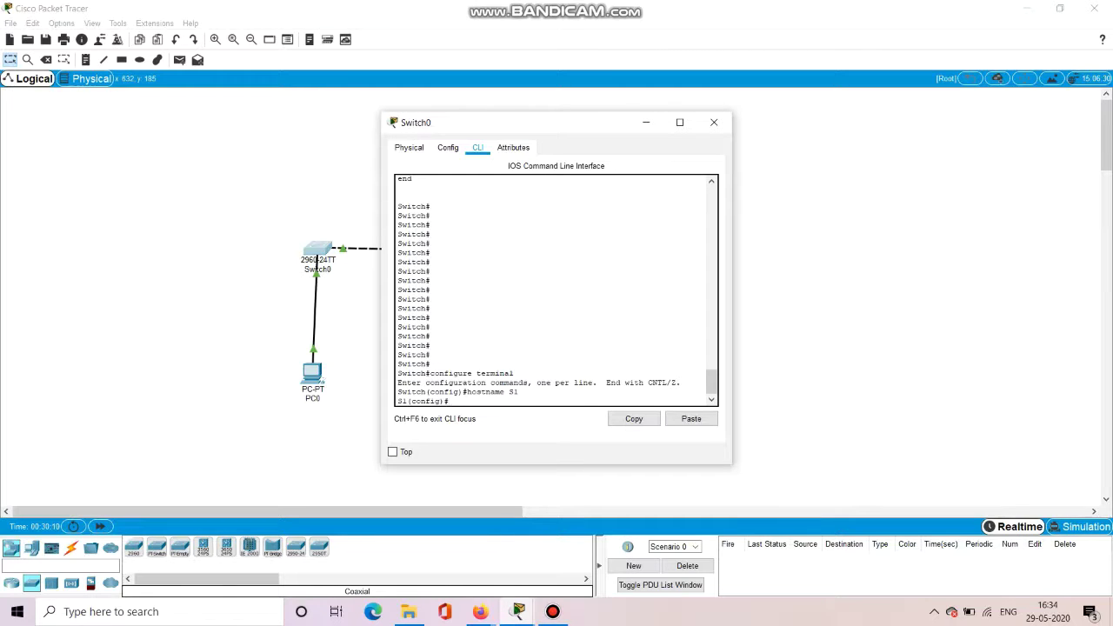
{"action": "type", "text": "exit"}
{"action": "key", "text": "Return"}
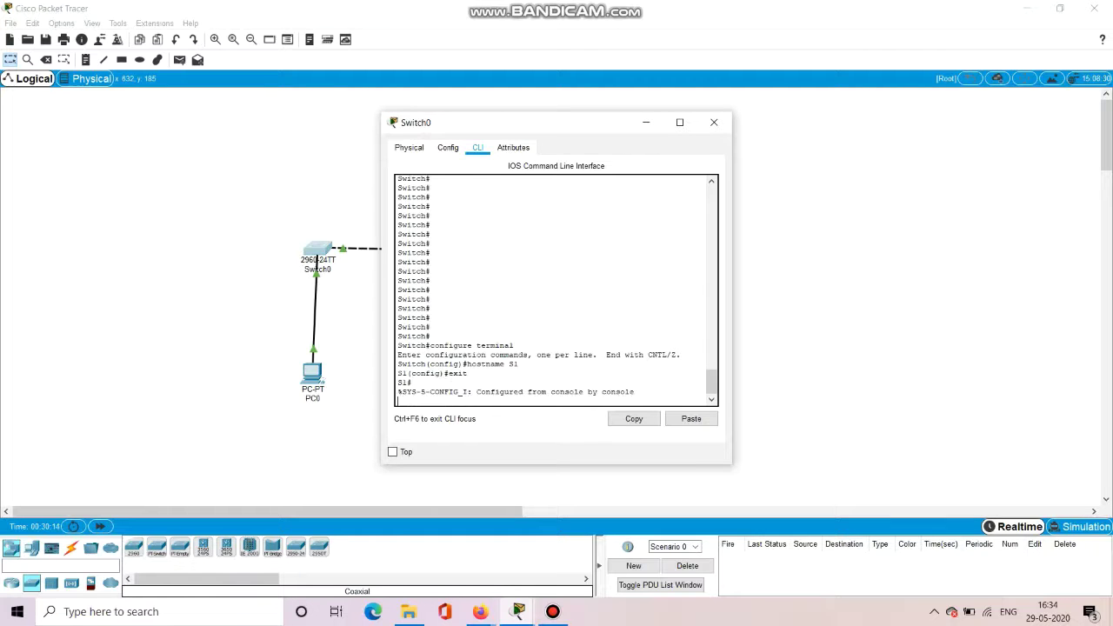
{"action": "key", "text": "Return"}
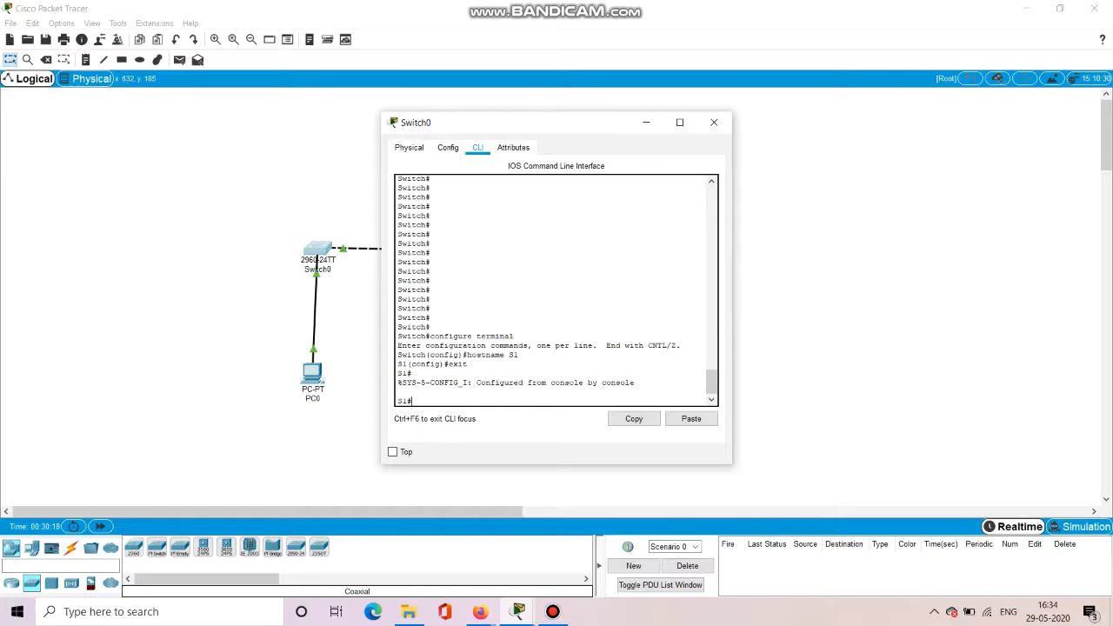
Set a console line 0 password and require login on the console.
{"action": "type", "text": "config t"}
{"action": "key", "text": "Return"}
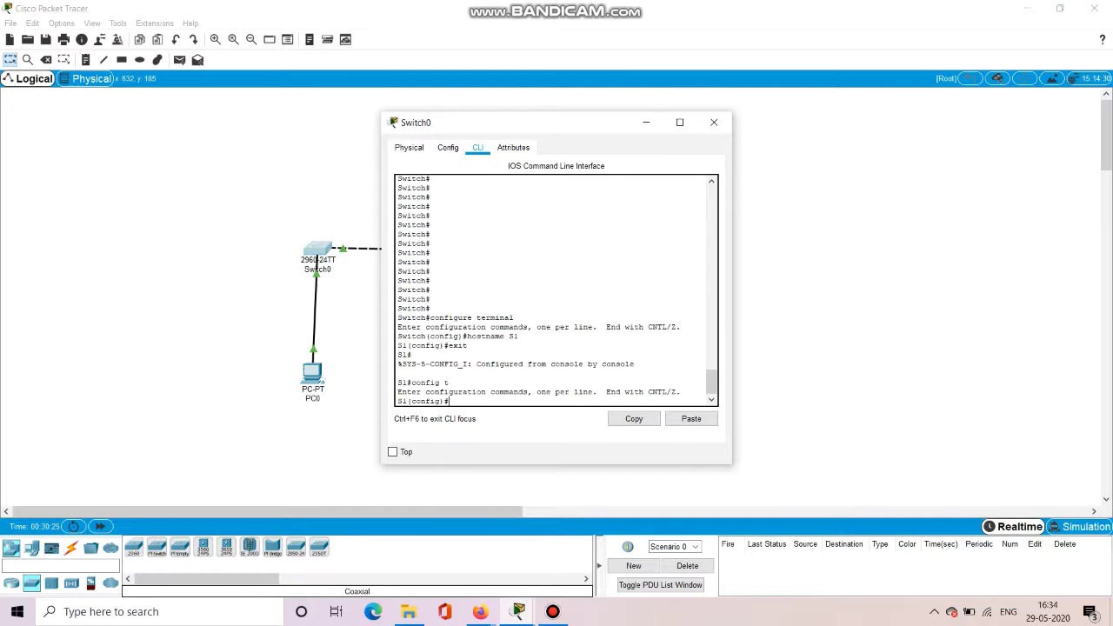
{"action": "type", "text": "line console 0"}
{"action": "key", "text": "Return"}
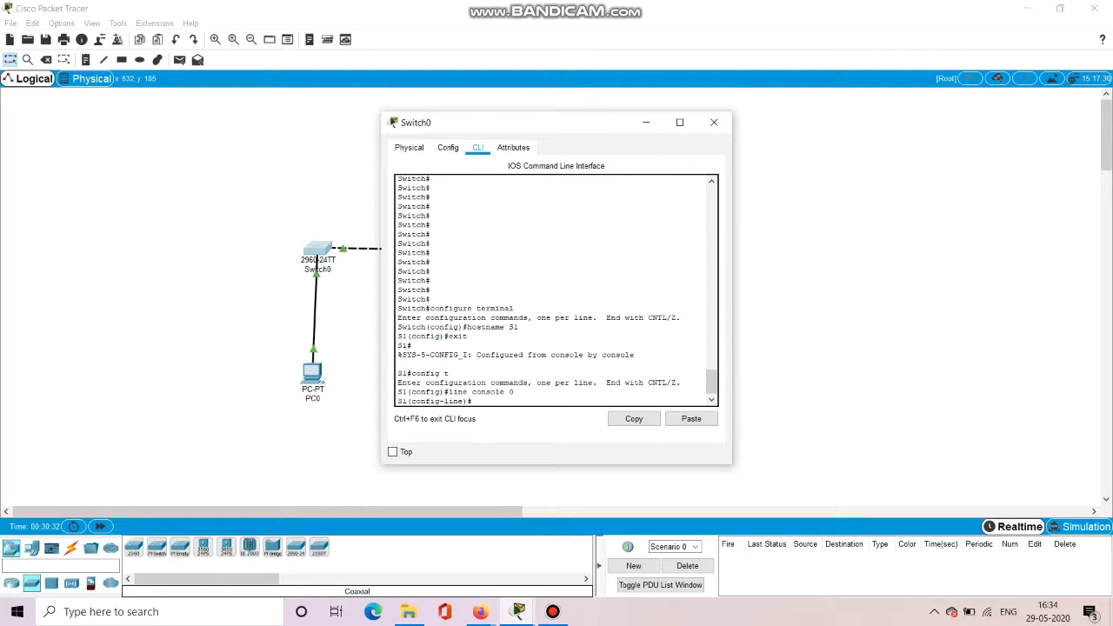
{"action": "type", "text": "password cisco"}
{"action": "key", "text": "BackSpace"}
{"action": "type", "text": "1"}
{"action": "key", "text": "Return"}
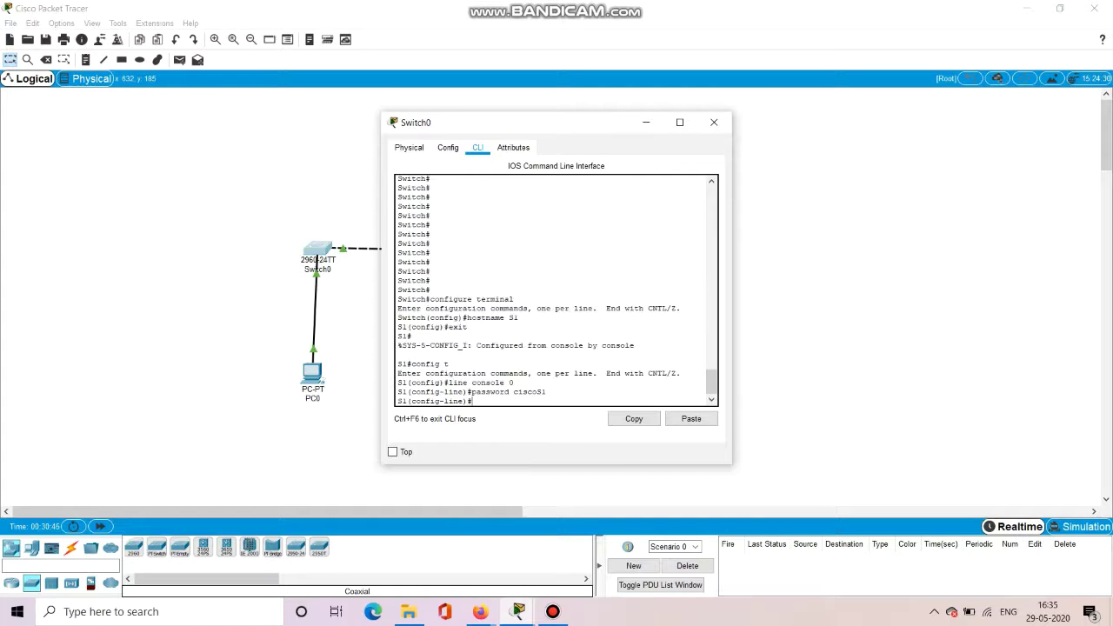
{"action": "type", "text": "login"}
{"action": "key", "text": "Return"}
{"action": "type", "text": "e)#e"}
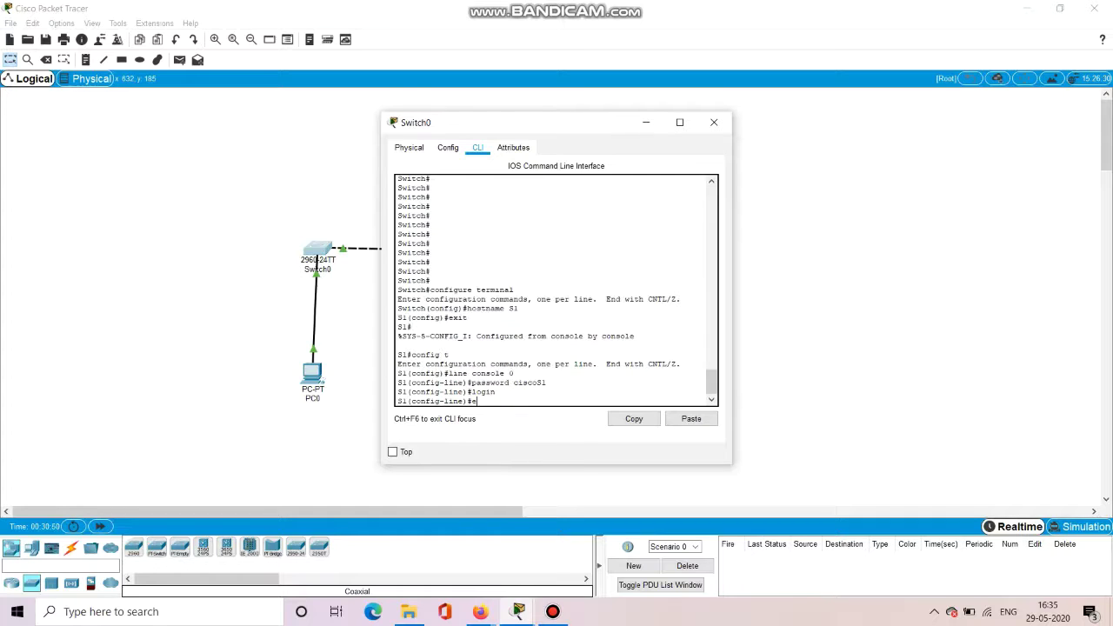
{"action": "type", "text": "xit"}
{"action": "key", "text": "Return"}
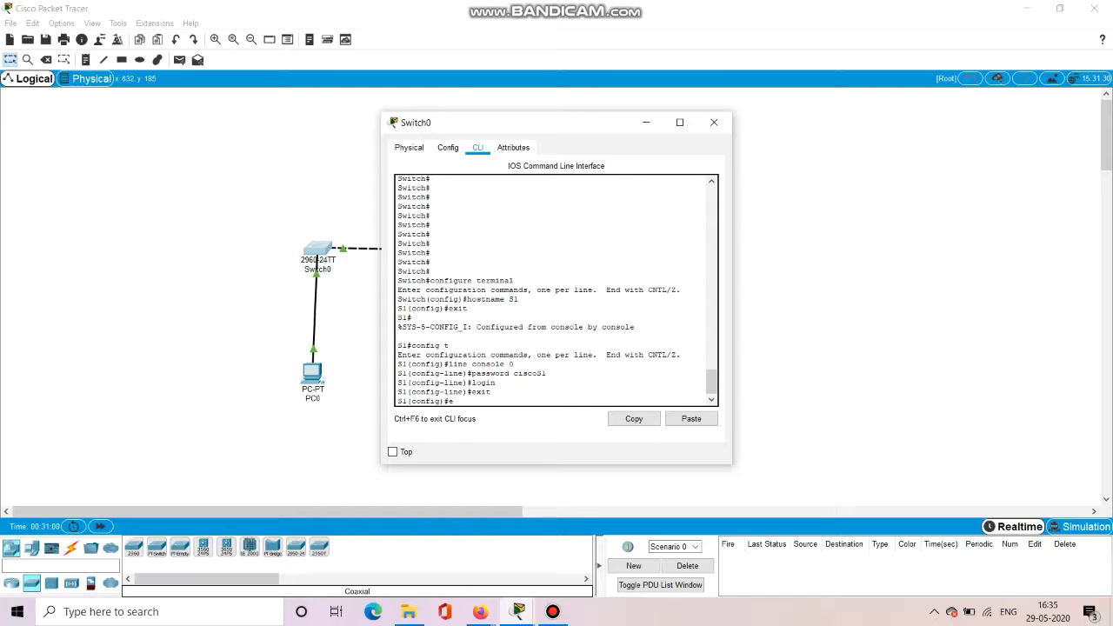
Log out of S1, log back in with the console password, and enter privileged mode.
{"action": "type", "text": "it"}
{"action": "key", "text": "Return"}
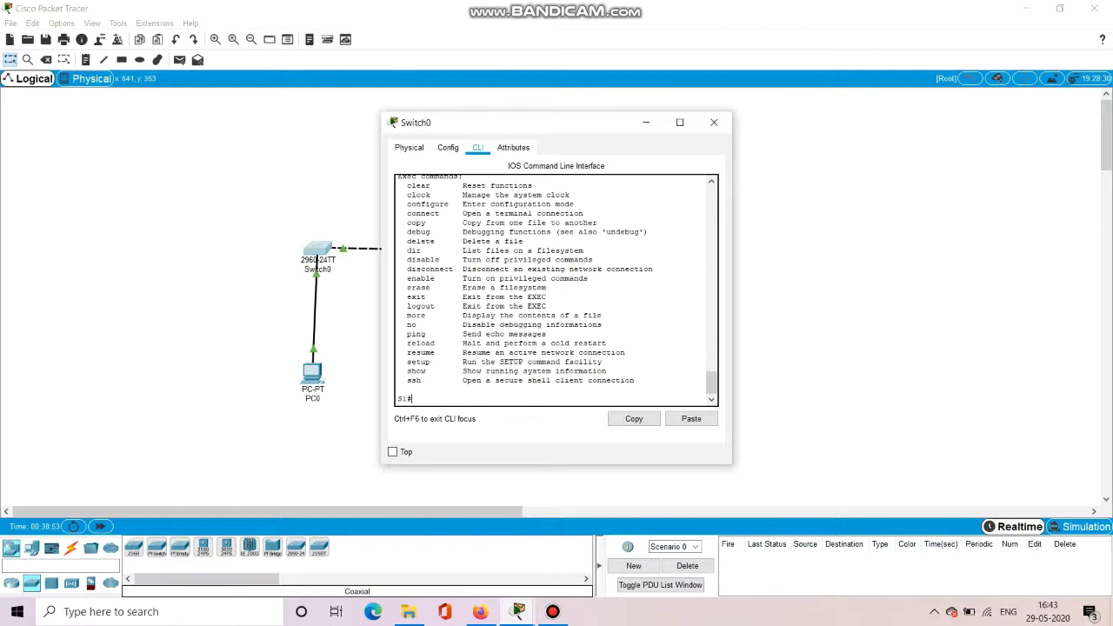
{"action": "type", "text": "xit"}
{"action": "key", "text": "Return"}
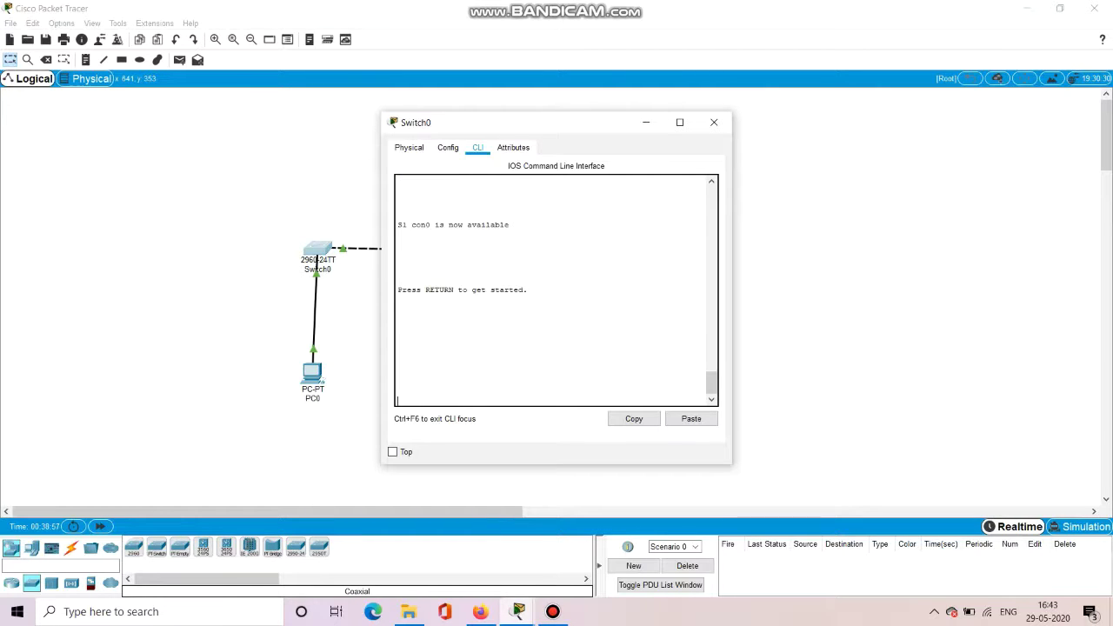
{"action": "key", "text": "Return"}
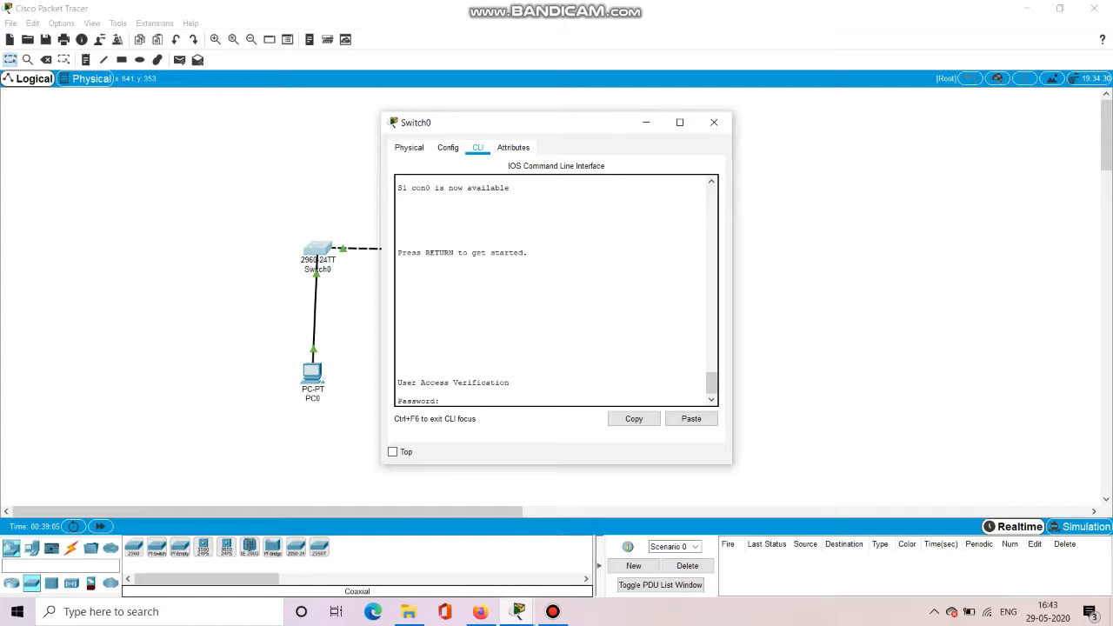
{"action": "key", "text": "Return"}
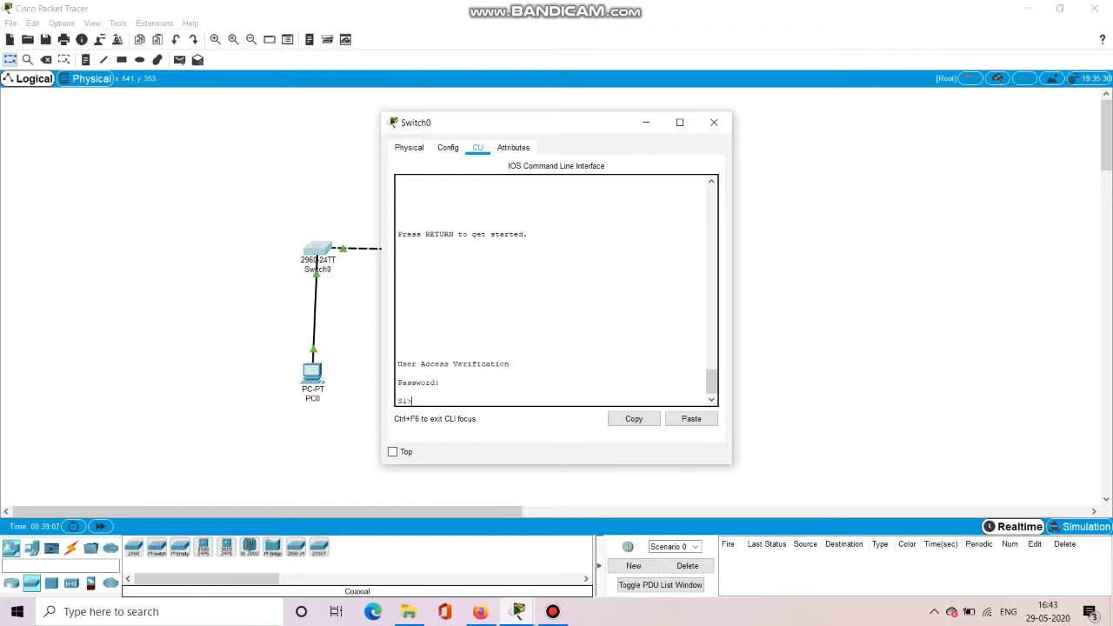
{"action": "type", "text": "en"}
{"action": "key", "text": "Return"}
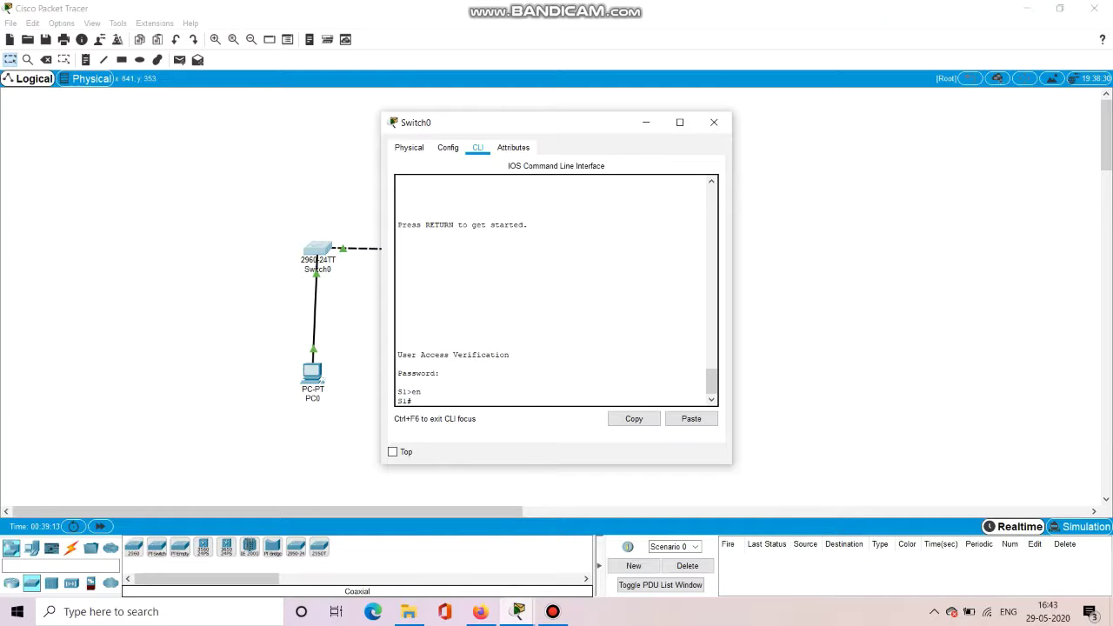
List the privileged EXEC commands with ? and page through the help.
{"action": "type", "text": "?"}
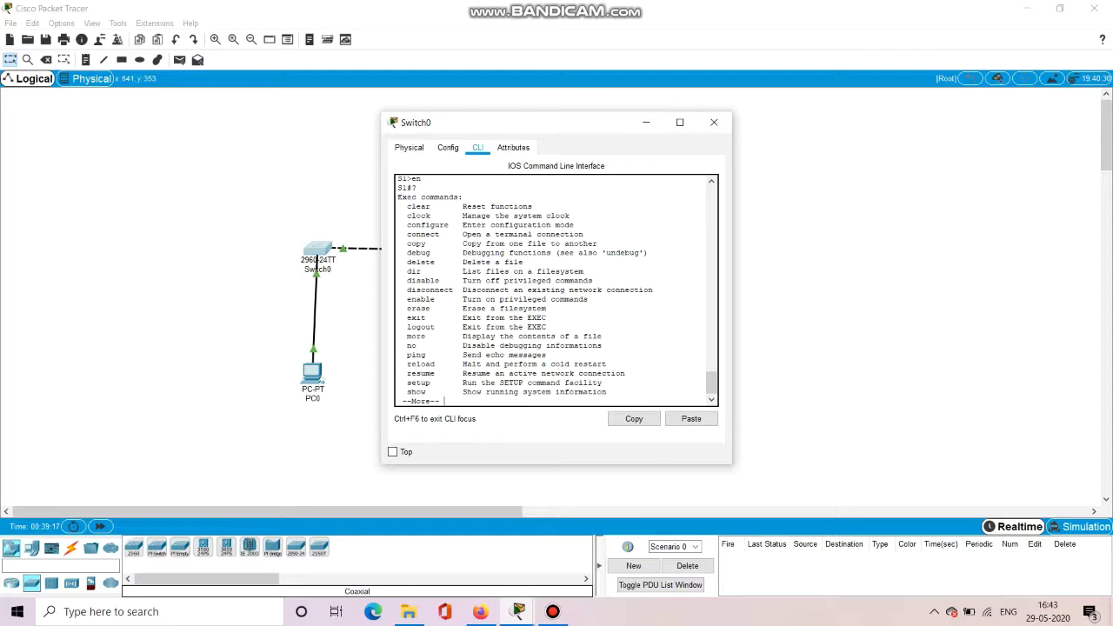
{"action": "key", "text": "Return"}
{"action": "key", "text": "Return"}
{"action": "key", "text": "Return"}
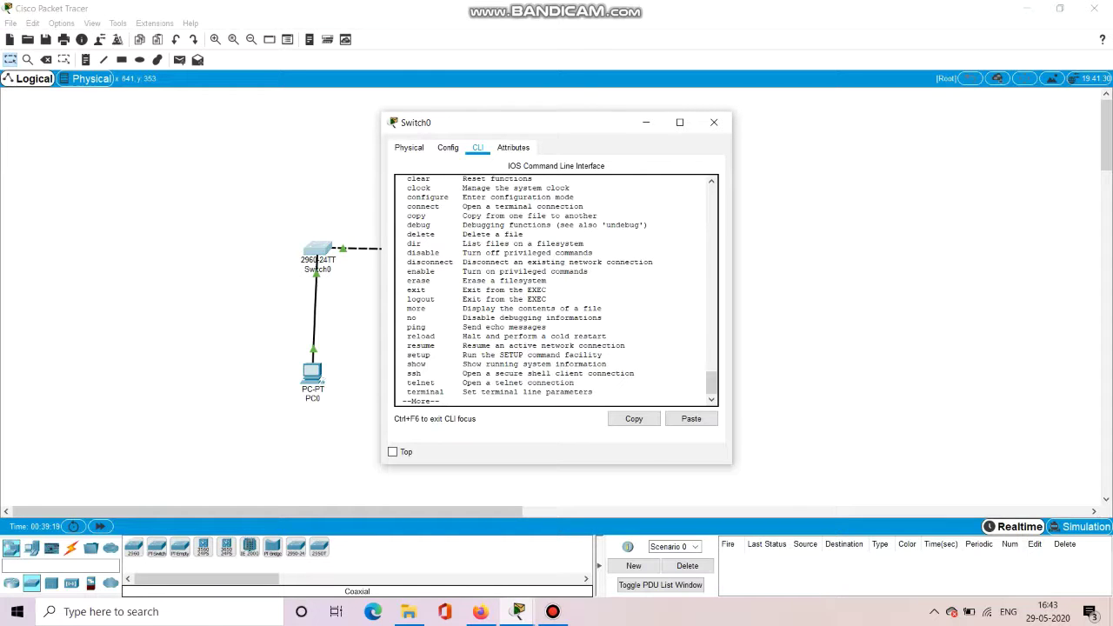
{"action": "key", "text": "Return"}
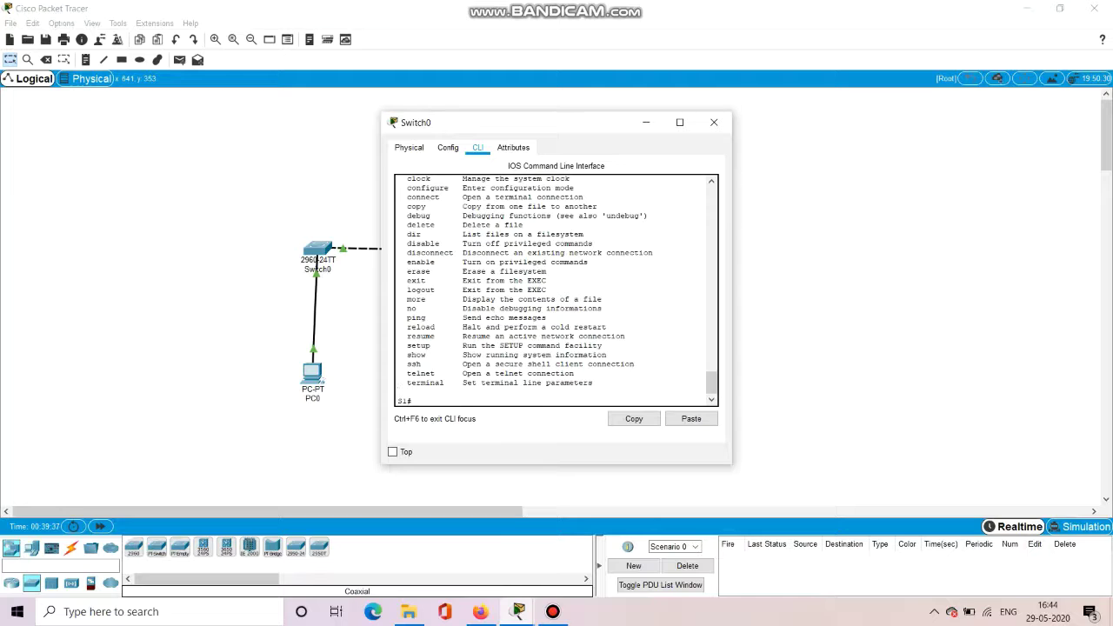
Set an enable password on S1 from global configuration mode.
{"action": "type", "text": "config t"}
{"action": "key", "text": "Return"}
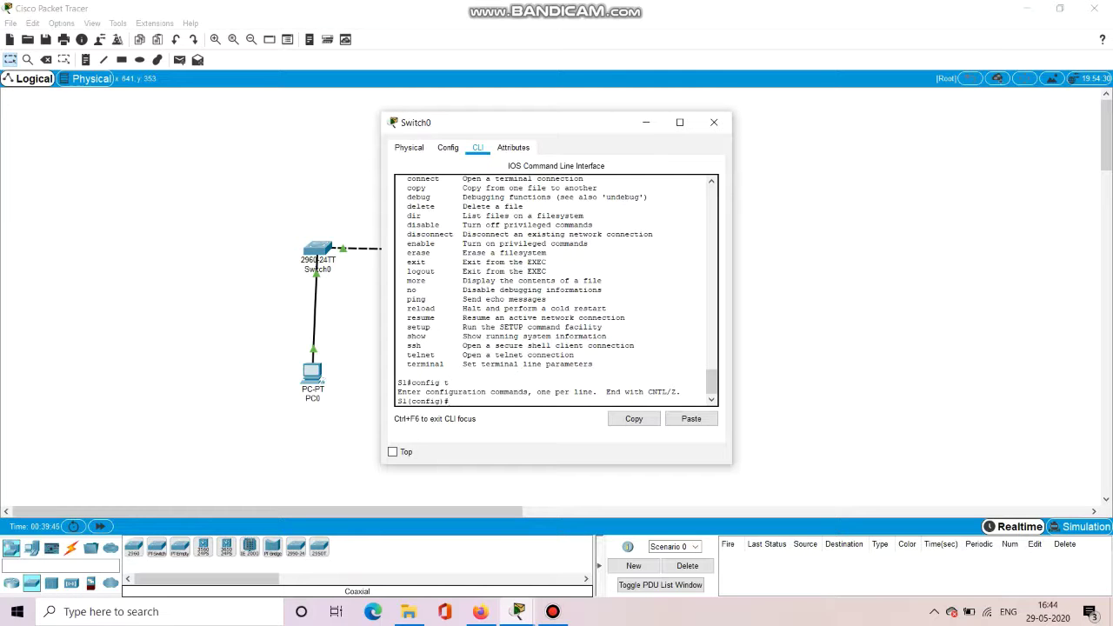
{"action": "type", "text": "enav"}
{"action": "type", "text": "ble"}
{"action": "type", "text": " p"}
{"action": "type", "text": "assword"}
{"action": "type", "text": " Cis"}
{"action": "type", "text": "co"}
{"action": "key", "text": "BackSpace"}
{"action": "key", "text": "BackSpace"}
{"action": "type", "text": "S1cisco"}
{"action": "key", "text": "Return"}
Exit back to the S1# prompt and begin logging out.
{"action": "type", "text": "ex"}
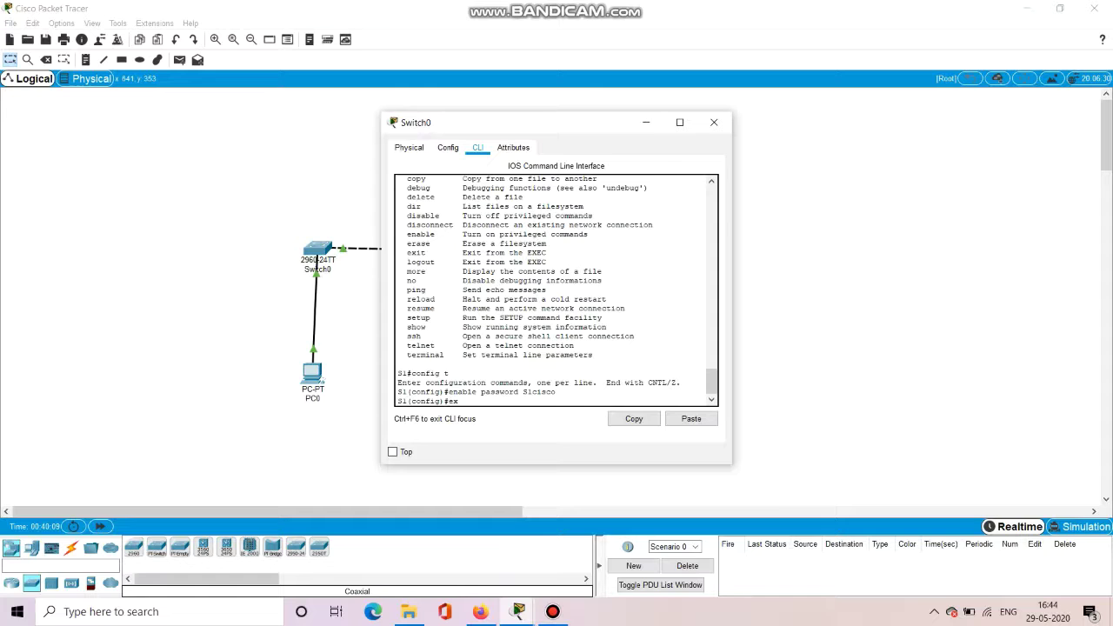
{"action": "type", "text": "it"}
{"action": "key", "text": "Return"}
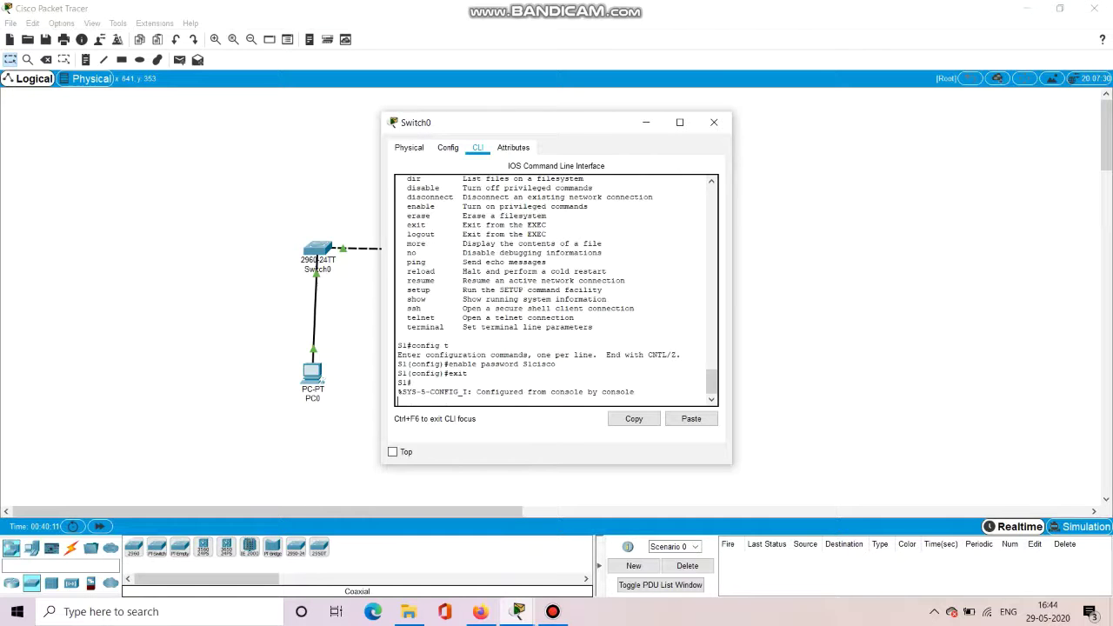
{"action": "key", "text": "Return"}
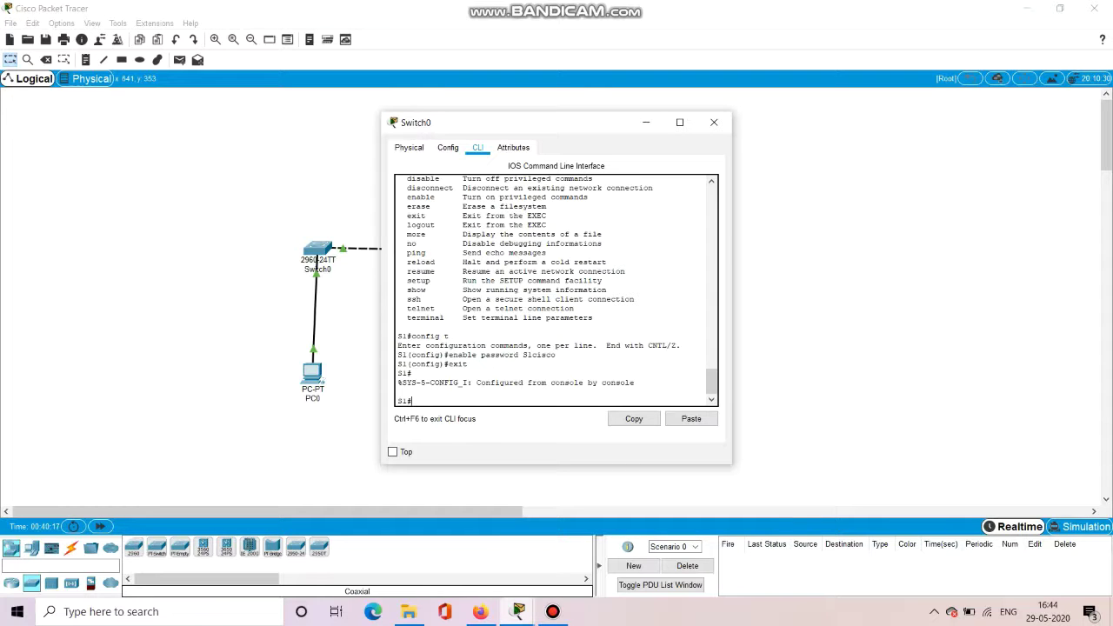
{"action": "type", "text": "exit"}
Log back in with the console password, then enter privileged mode using the enable password.
{"action": "key", "text": "Return"}
{"action": "key", "text": "Return"}
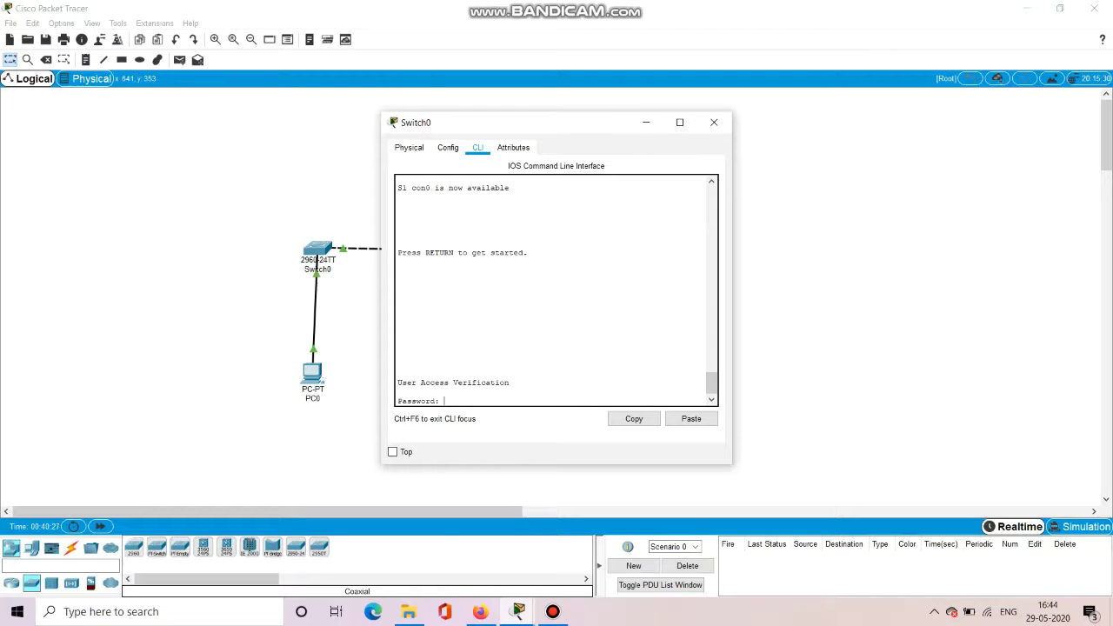
{"action": "key", "text": "Return"}
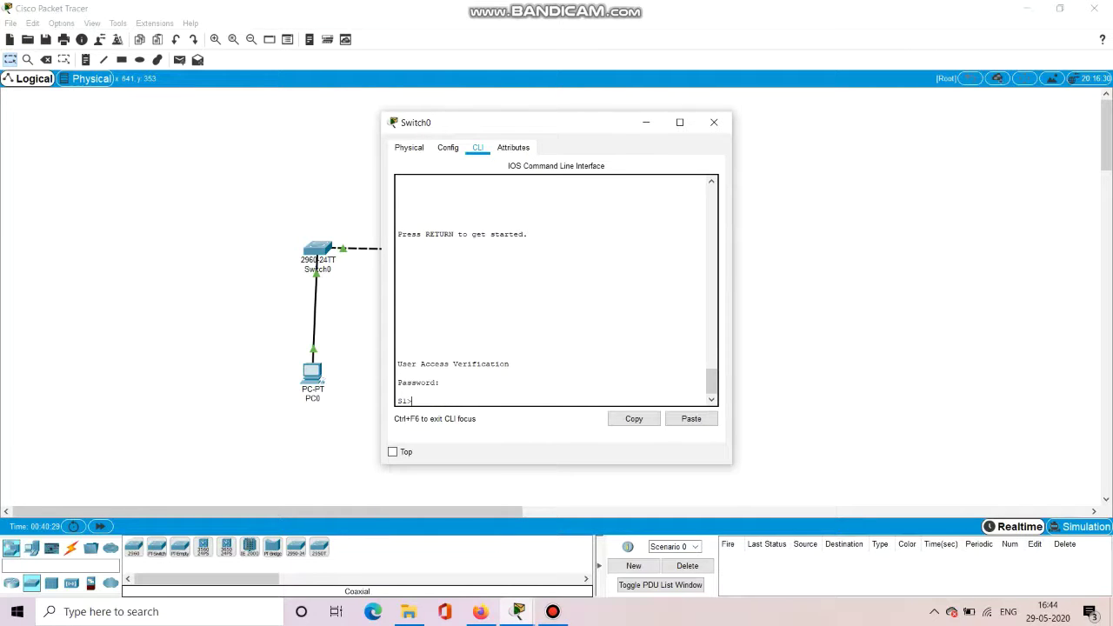
{"action": "type", "text": "en"}
{"action": "key", "text": "Return"}
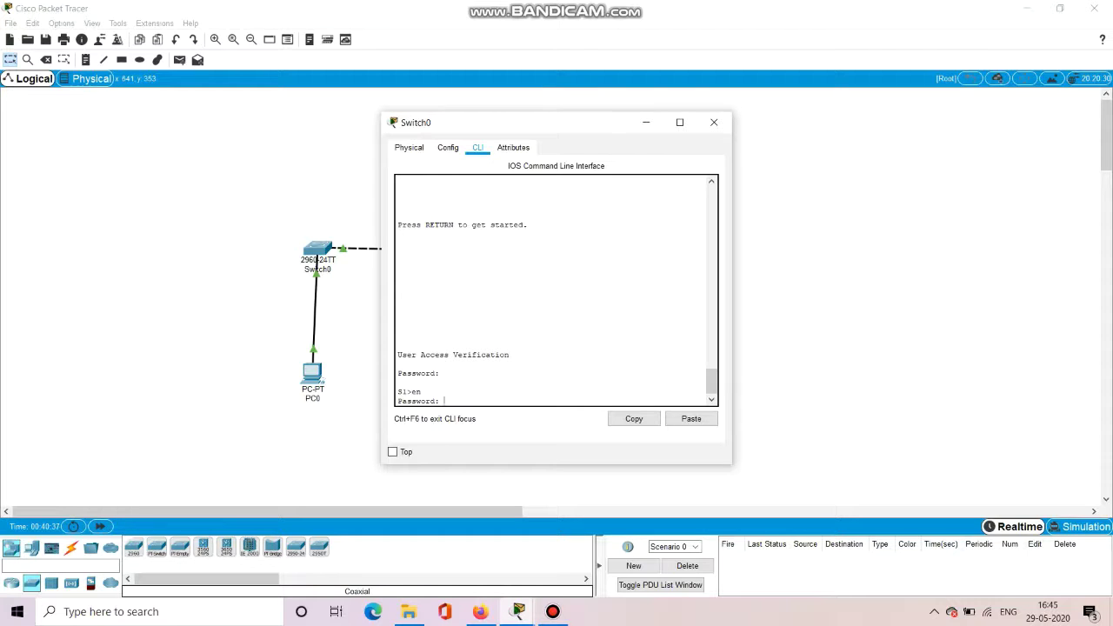
{"action": "key", "text": "Return"}
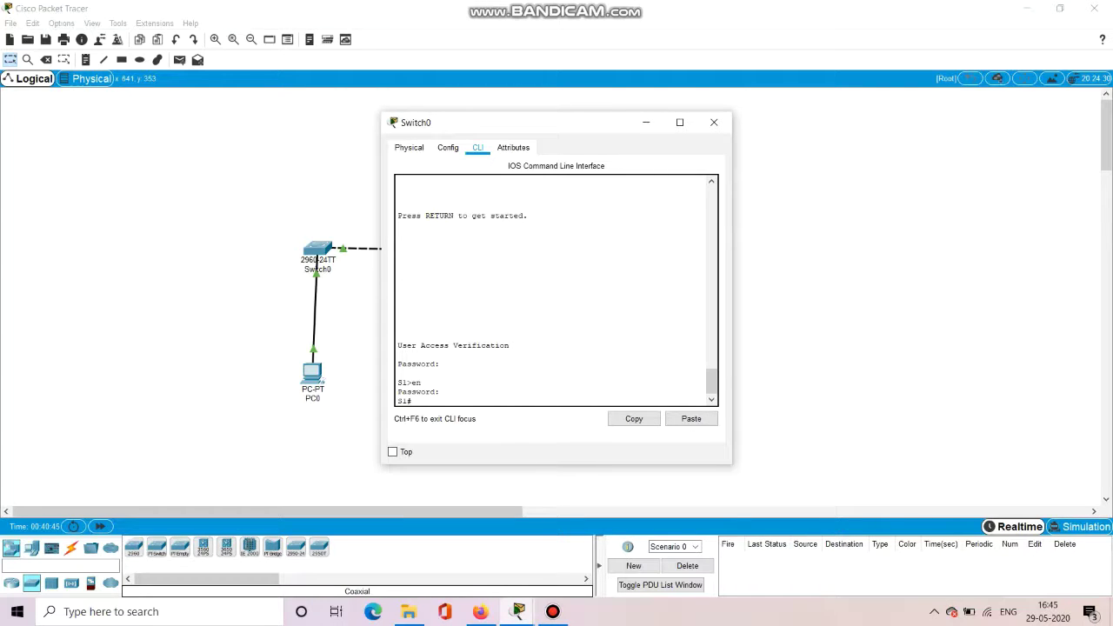
{"action": "type", "text": "h ow running-config"}
Display S1's running-config with sh run, noting the plain-text enable password, then run config t.
{"action": "key", "text": "BackSpace"}
{"action": "key", "text": "BackSpace"}
{"action": "key", "text": "BackSpace"}
{"action": "key", "text": "BackSpace"}
{"action": "key", "text": "BackSpace"}
{"action": "key", "text": "BackSpace"}
{"action": "key", "text": "BackSpace"}
{"action": "key", "text": "BackSpace"}
{"action": "key", "text": "BackSpace"}
{"action": "key", "text": "BackSpace"}
{"action": "key", "text": "BackSpace"}
{"action": "key", "text": "BackSpace"}
{"action": "key", "text": "BackSpace"}
{"action": "key", "text": "BackSpace"}
{"action": "key", "text": "BackSpace"}
{"action": "key", "text": "BackSpace"}
{"action": "key", "text": "BackSpace"}
{"action": "key", "text": "BackSpace"}
{"action": "key", "text": "BackSpace"}
{"action": "key", "text": "BackSpace"}
{"action": "type", "text": "h run"}
{"action": "key", "text": "Return"}
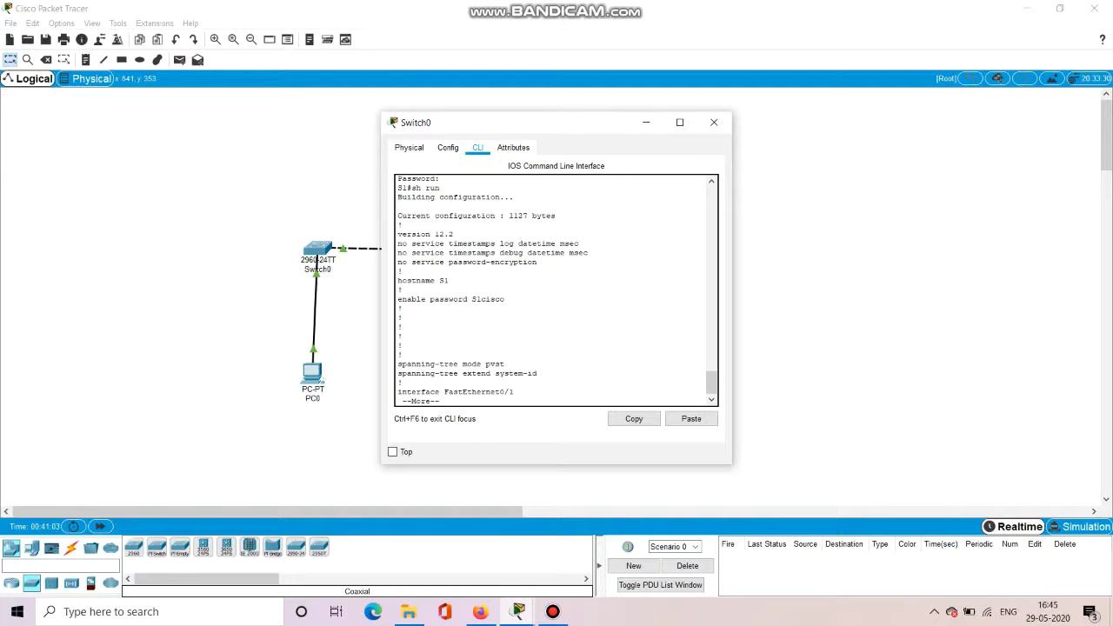
{"action": "key", "text": "Return"}
{"action": "key", "text": "Return"}
{"action": "key", "text": "Return"}
{"action": "key", "text": "Return"}
{"action": "key", "text": "Return"}
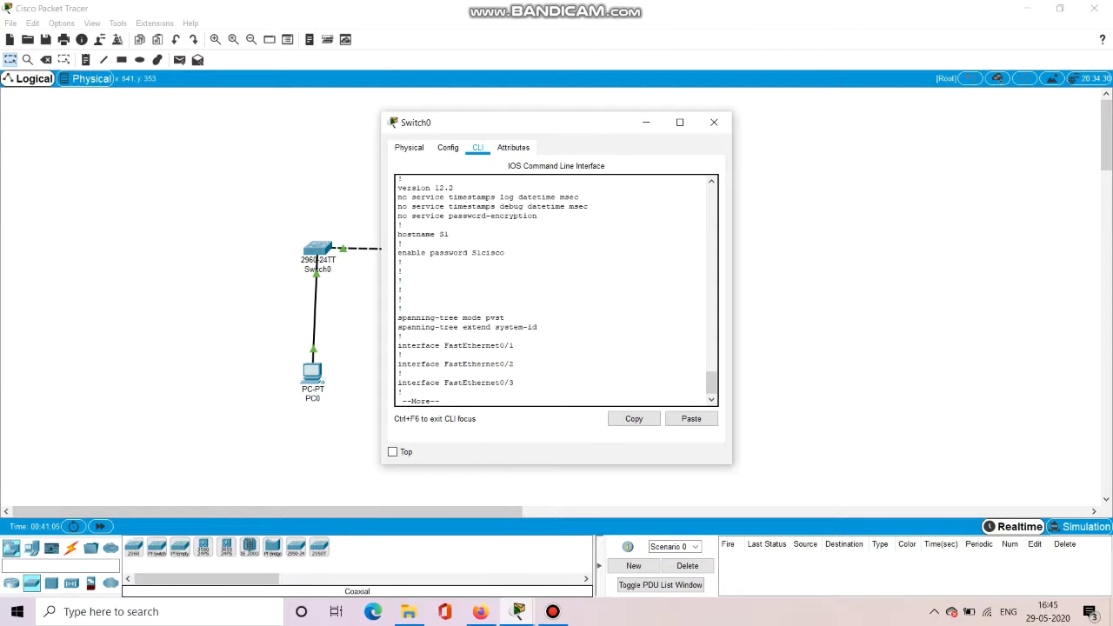
{"action": "key", "text": "Return"}
{"action": "key", "text": "Return"}
{"action": "key", "text": "Return"}
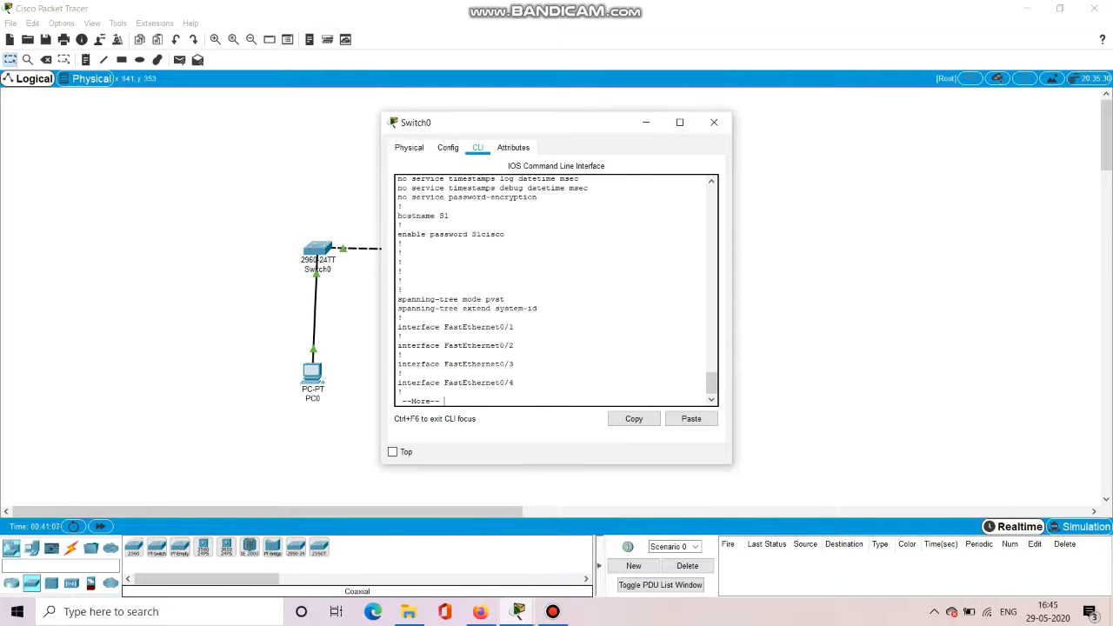
{"action": "key", "text": "q"}
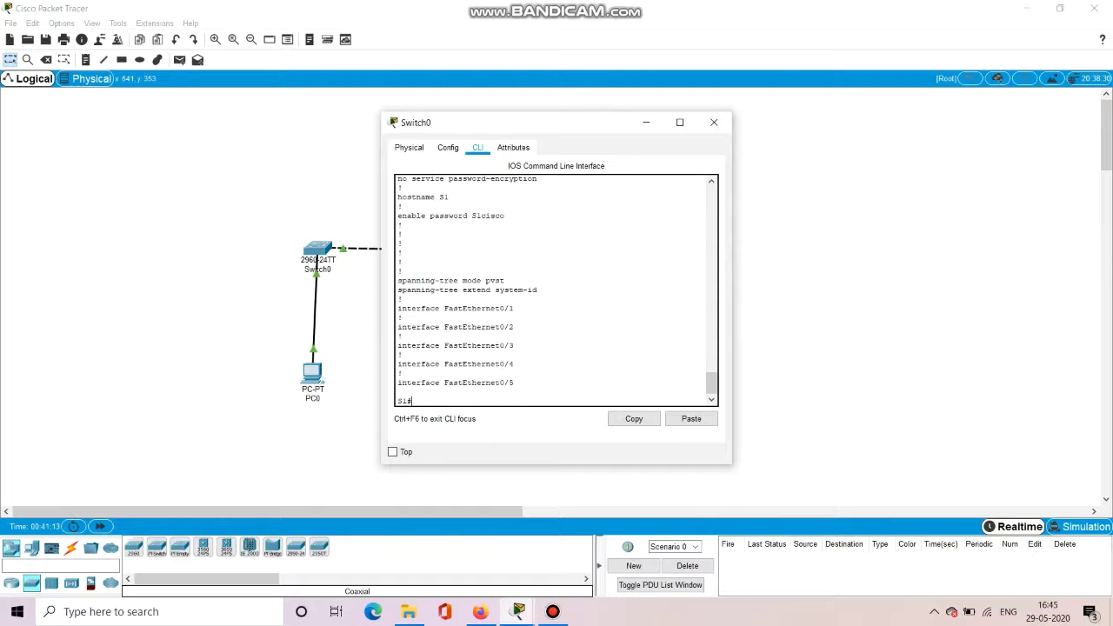
{"action": "type", "text": "config t"}
{"action": "key", "text": "Return"}
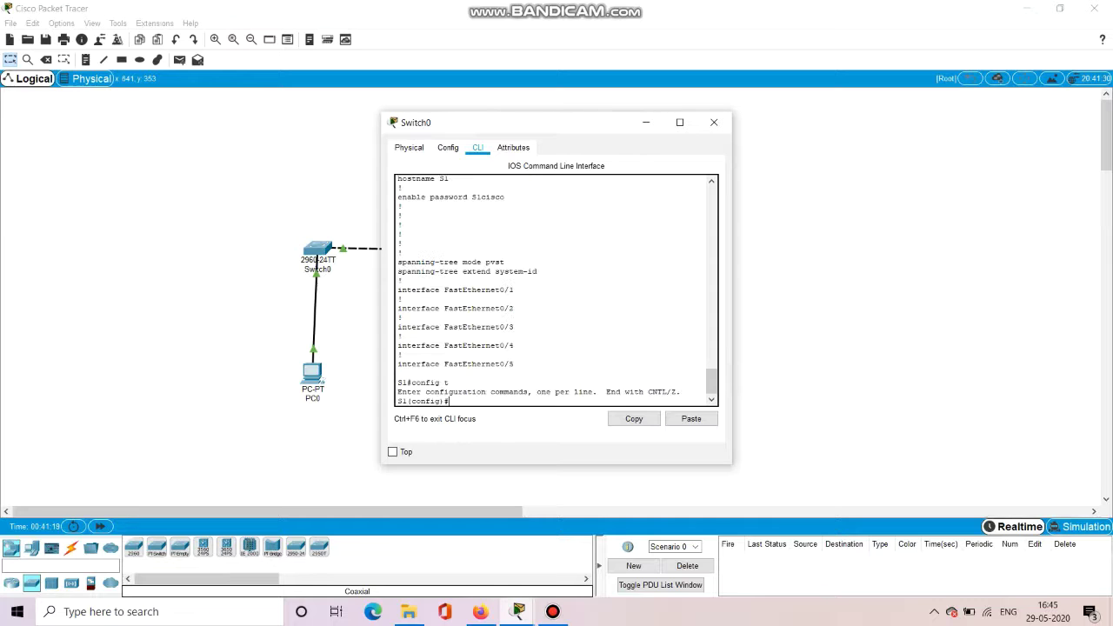
Configure an enable secret on S1 and exit back to the S1# prompt.
{"action": "type", "text": "enable secret itsase"}
{"action": "type", "text": "cret"}
{"action": "key", "text": "Return"}
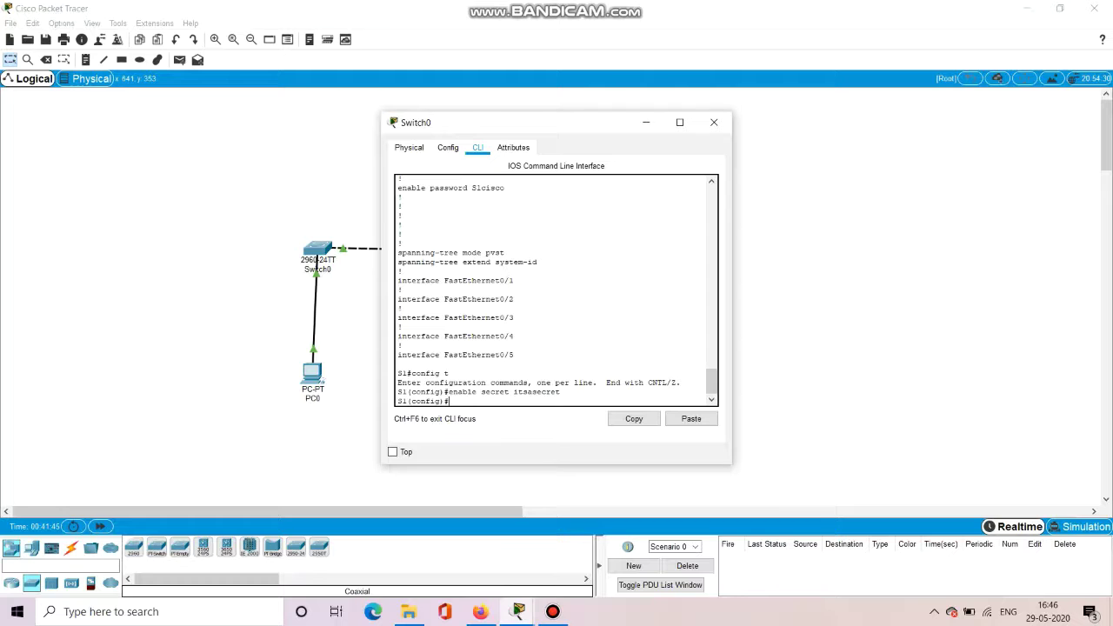
{"action": "type", "text": "exit"}
{"action": "key", "text": "Return"}
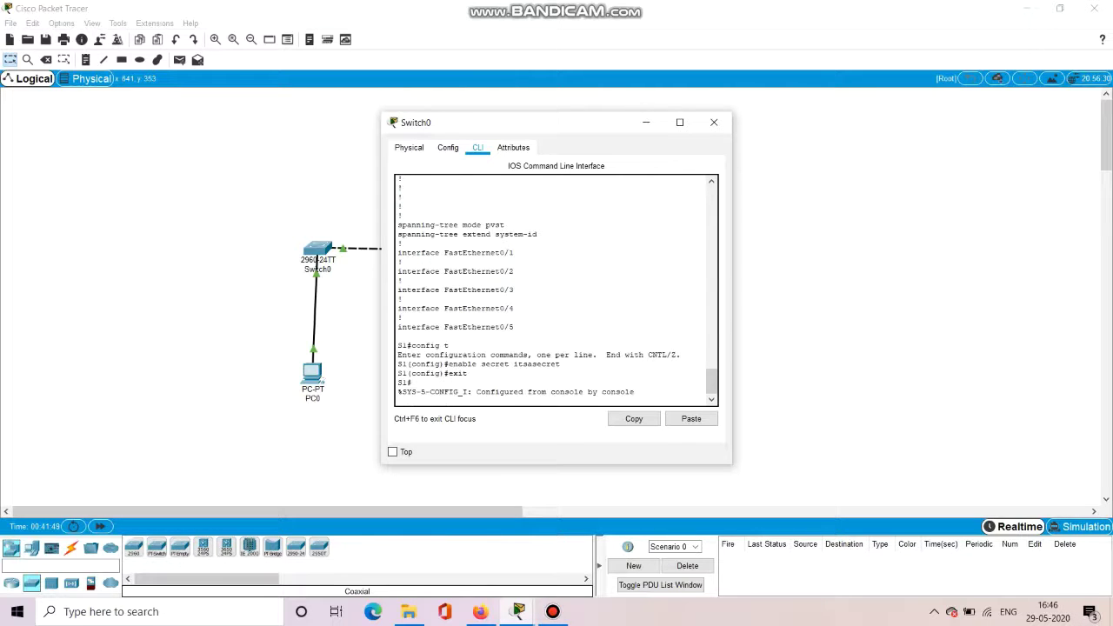
{"action": "key", "text": "Return"}
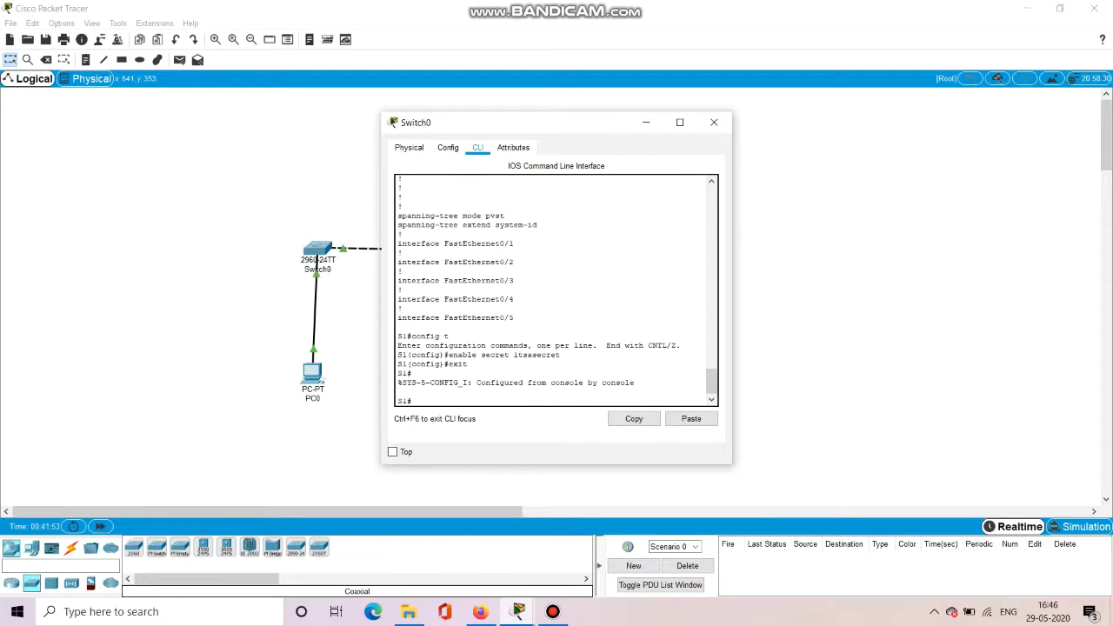
Run sh run to confirm the enable secret is stored as a type 5 hash.
{"action": "type", "text": "sh run"}
{"action": "key", "text": "Return"}
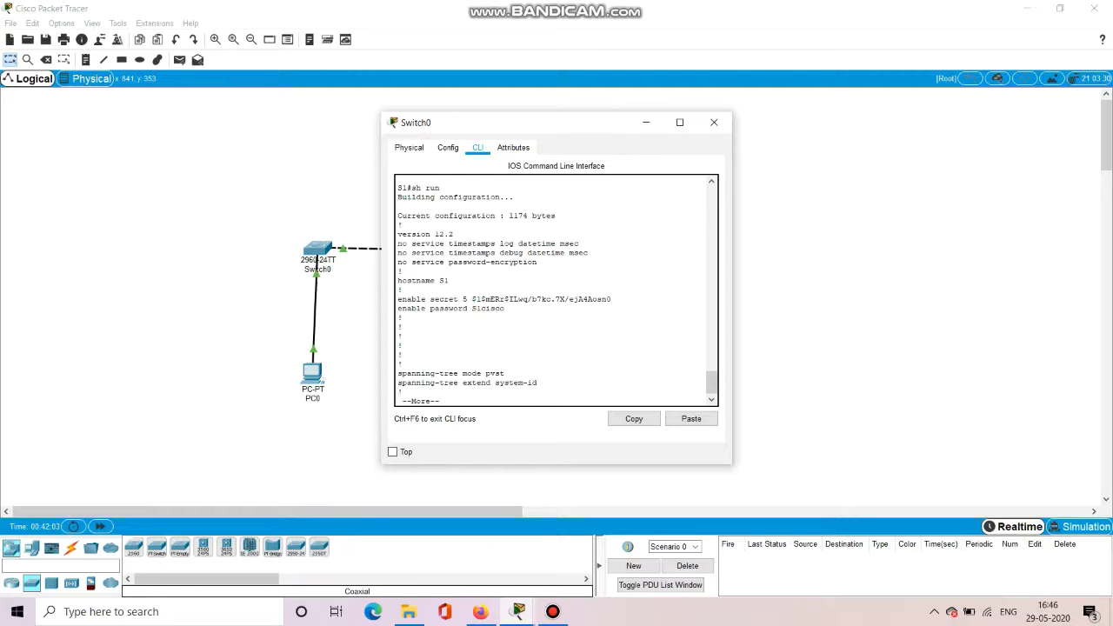
{"action": "key", "text": "Return"}
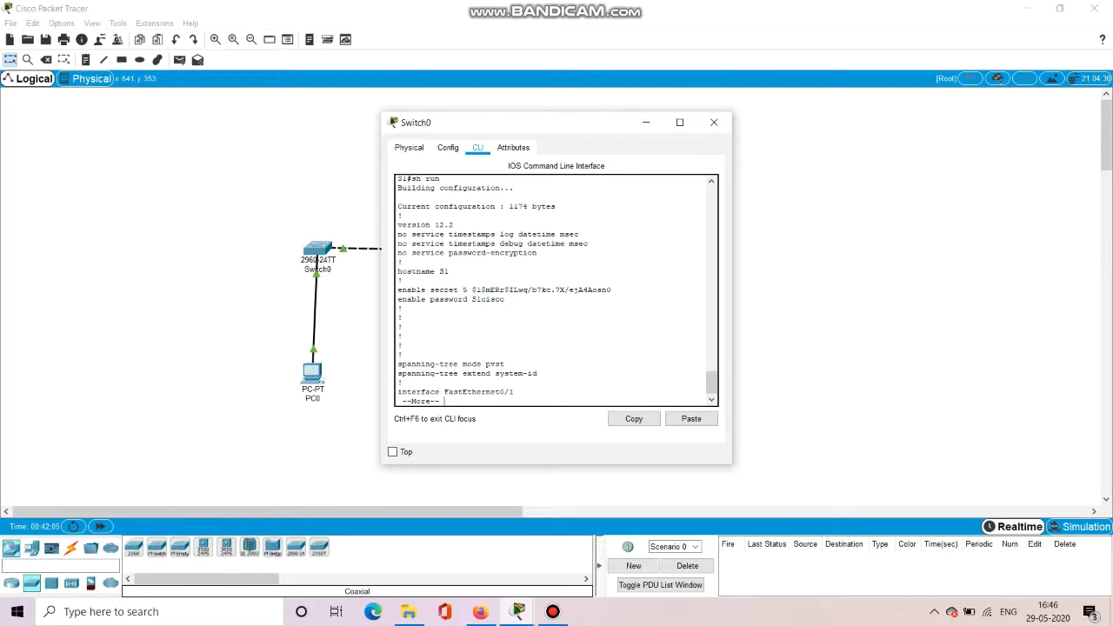
{"action": "key", "text": "q"}
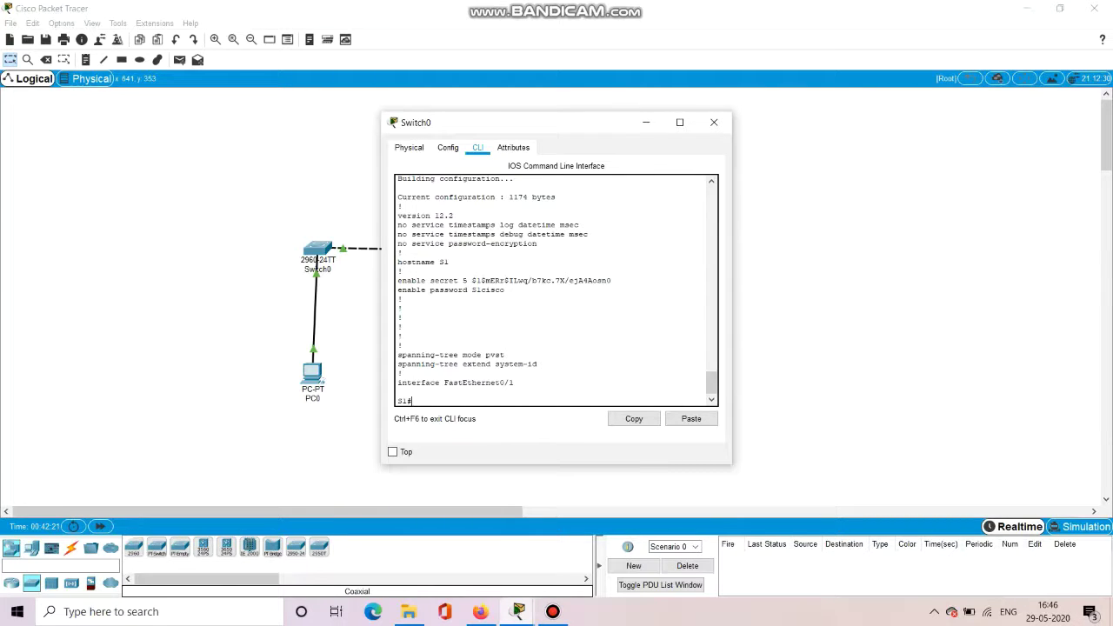
{"action": "type", "text": "onfig t"}
Enable 'service password-encryption' on S1 from global config, then exit back to the S1# prompt.
{"action": "key", "text": "Return"}
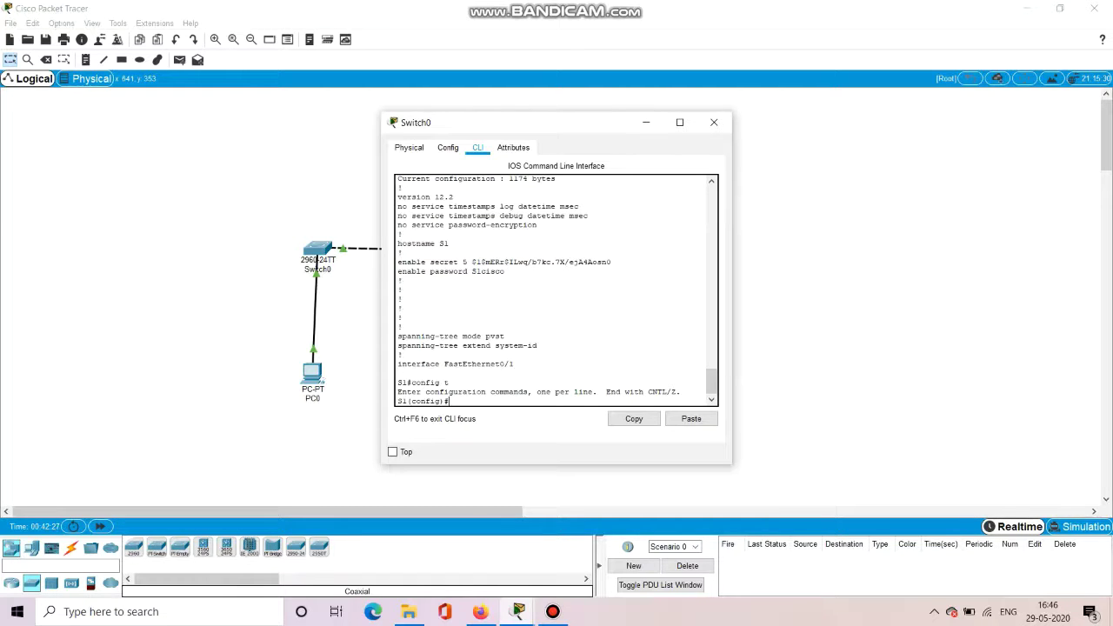
{"action": "type", "text": "service password-encryption"}
{"action": "key", "text": "Return"}
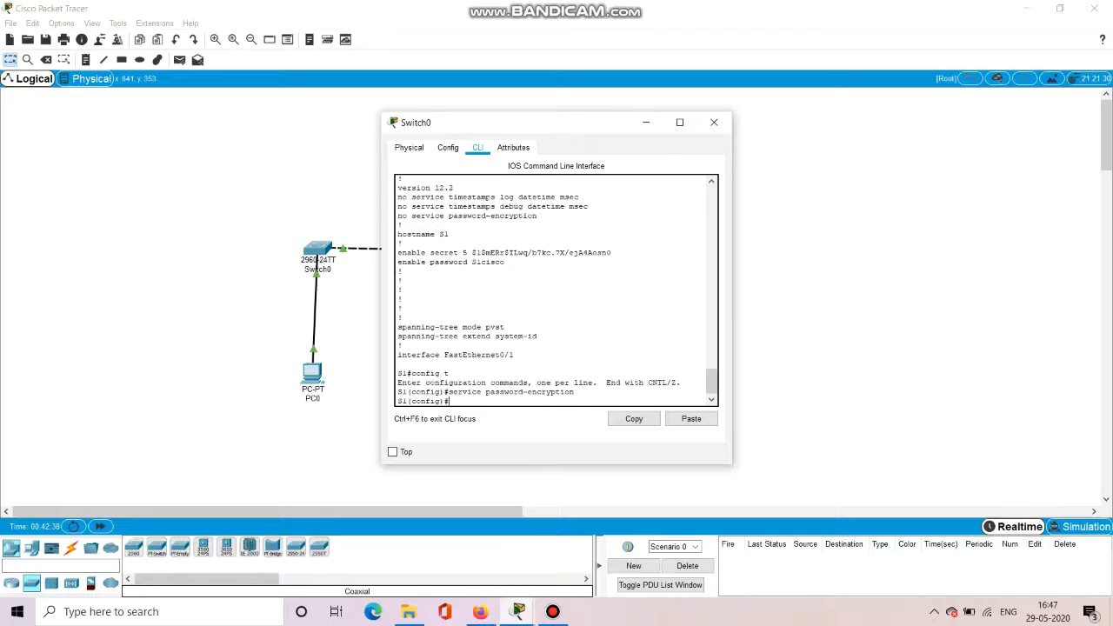
{"action": "type", "text": "exit"}
{"action": "key", "text": "Return"}
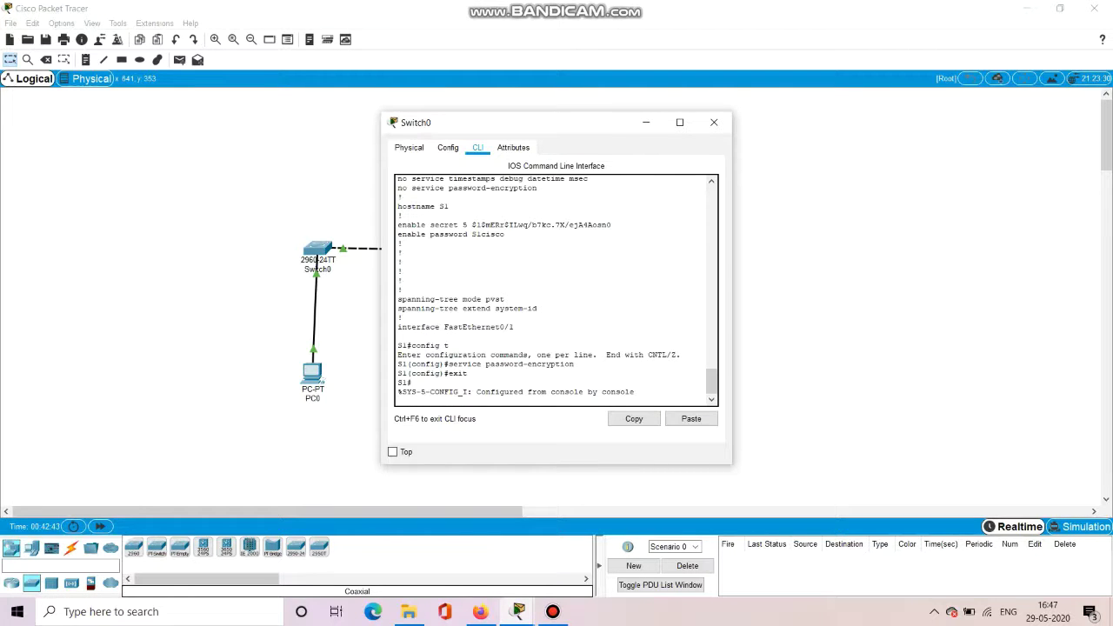
{"action": "key", "text": "Return"}
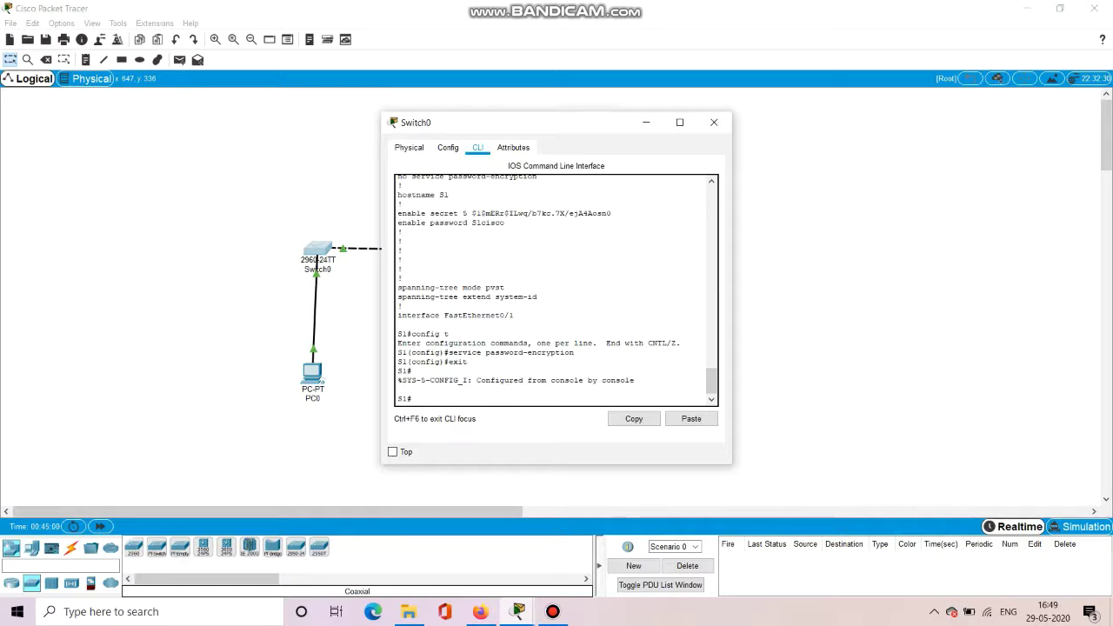
Set S1's MOTD banner to "This is a secure system, Authorized access only" and exit to S1#.
{"action": "type", "text": "config t"}
{"action": "key", "text": "Return"}
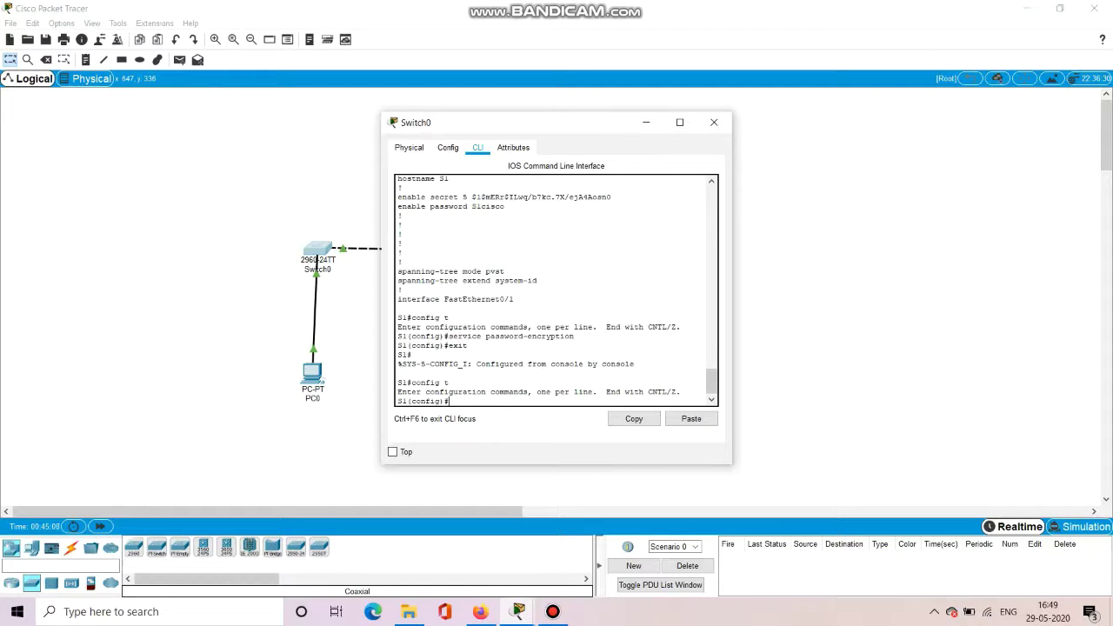
{"action": "type", "text": "banner motd \"This is a secure system, Authorized acc"}
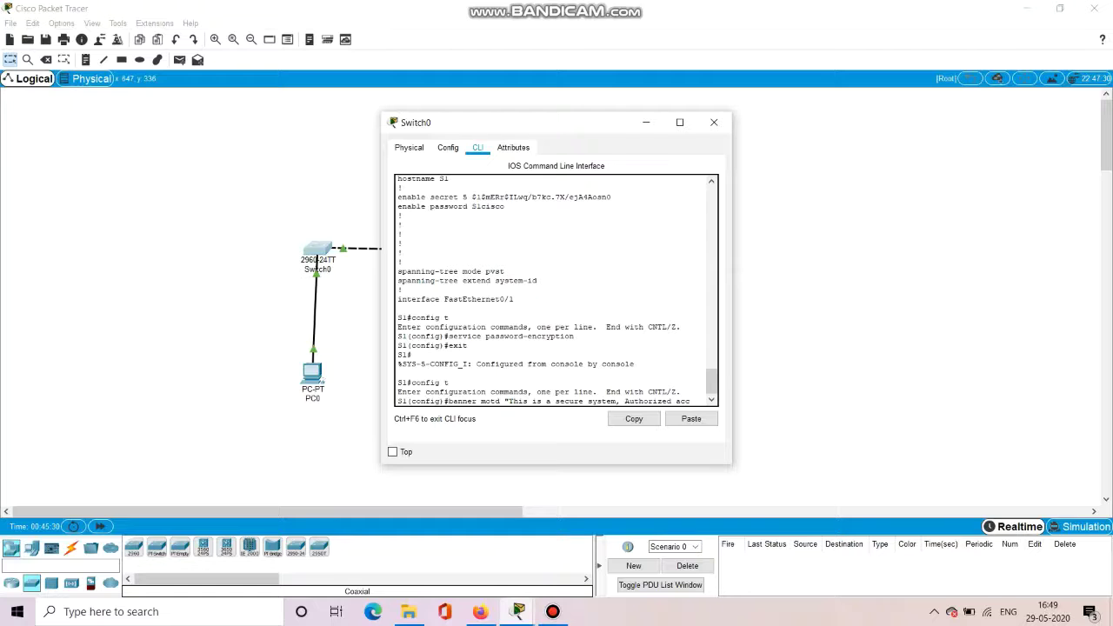
{"action": "type", "text": "ess on"}
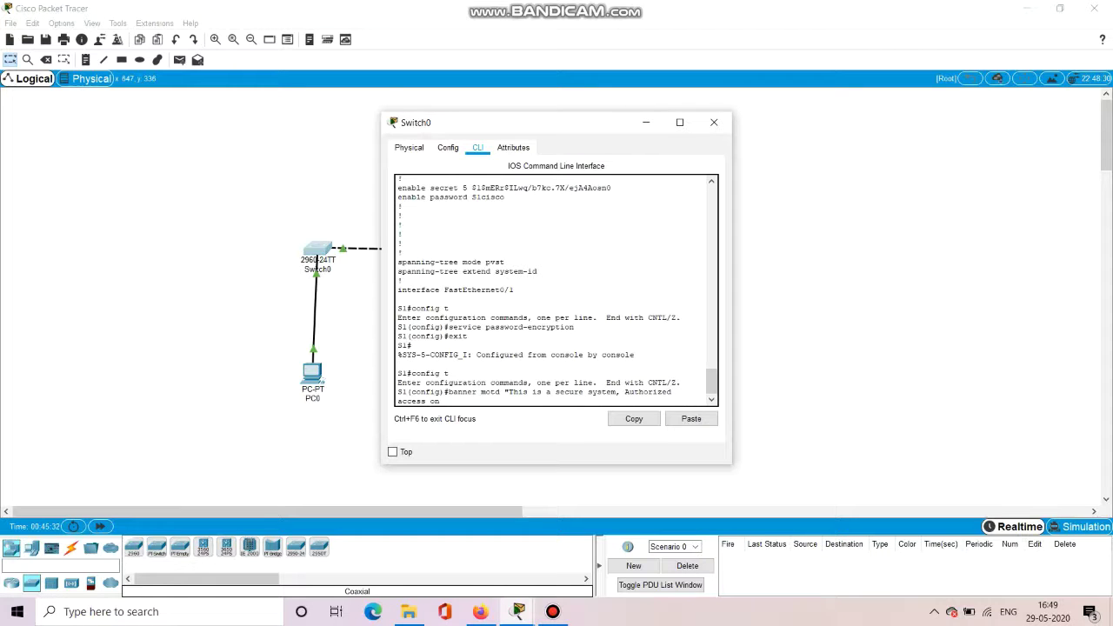
{"action": "type", "text": "ly\""}
{"action": "key", "text": "Return"}
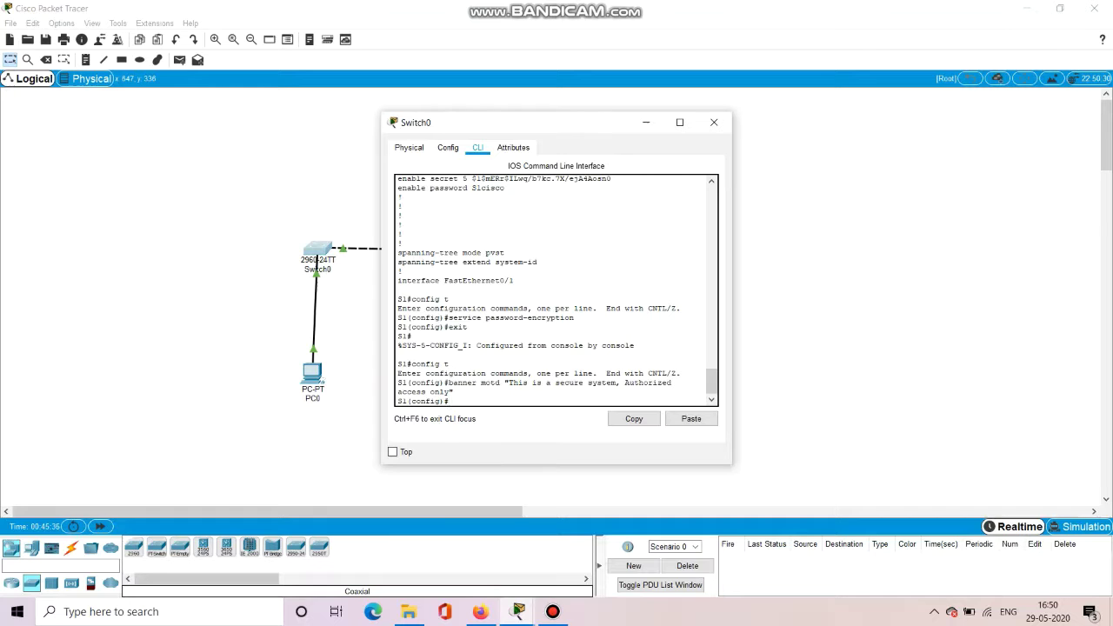
{"action": "type", "text": "exit"}
{"action": "key", "text": "Return"}
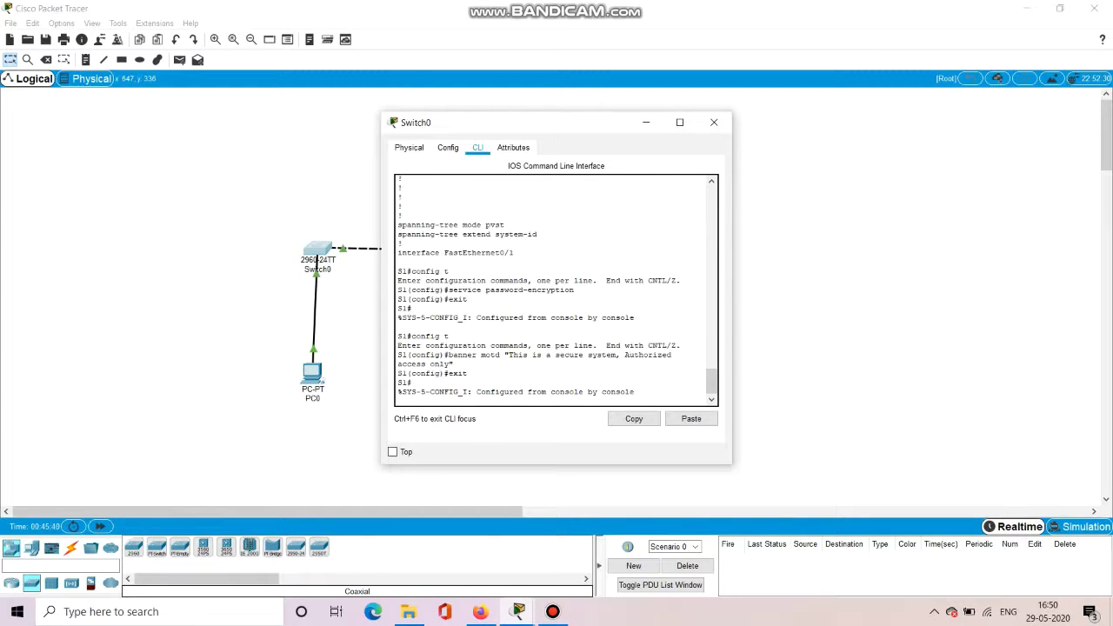
{"action": "key", "text": "Return"}
Log out of S1 and log back in with the console password, seeing the banner.
{"action": "type", "text": "e"}
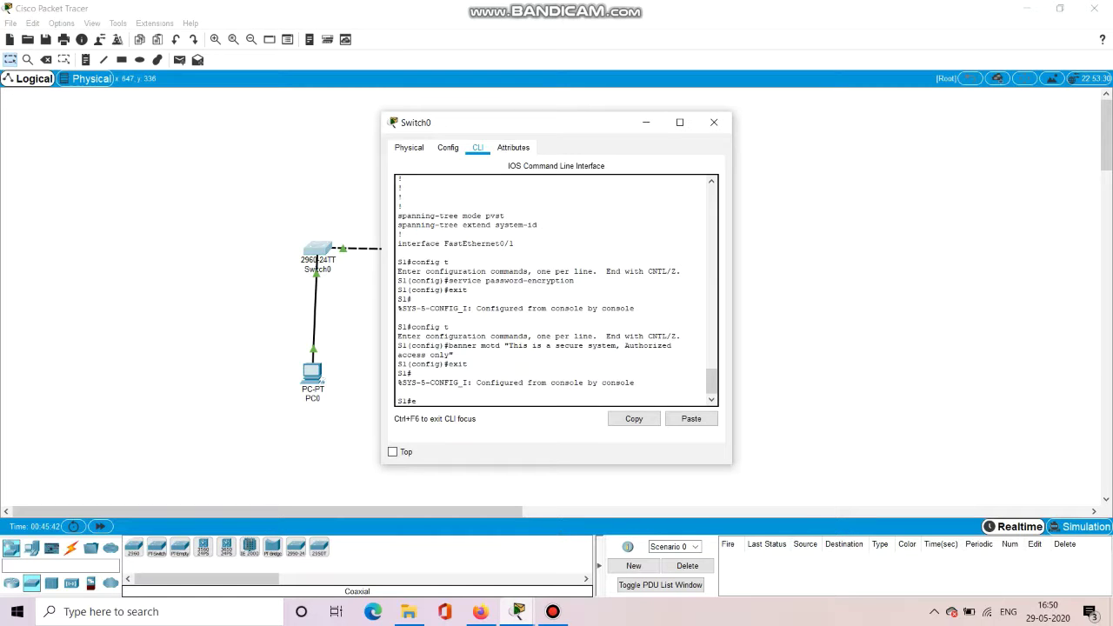
{"action": "type", "text": "xit"}
{"action": "key", "text": "Return"}
{"action": "key", "text": "Return"}
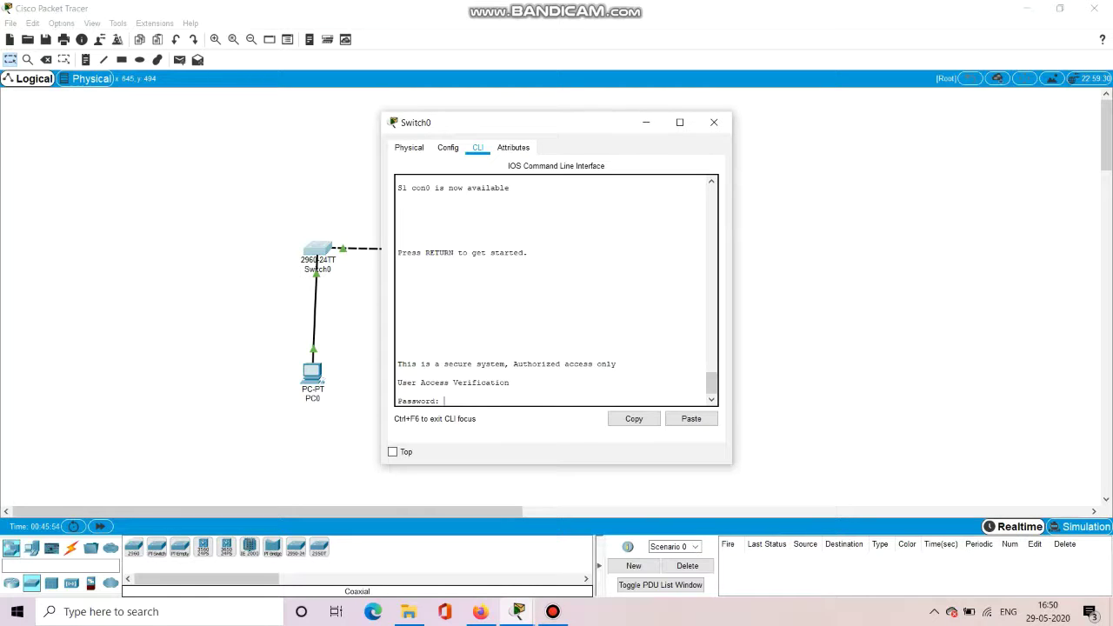
{"action": "key", "text": "Return"}
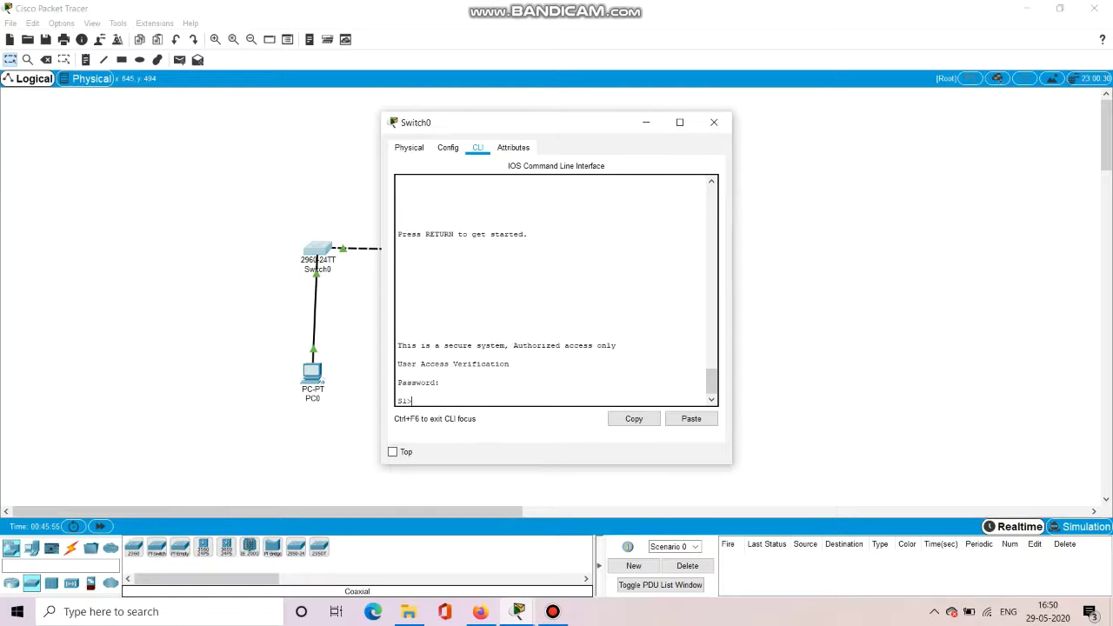
Reach privileged mode with 'en' and the enable secret after one rejected attempt.
{"action": "type", "text": "en"}
{"action": "key", "text": "Return"}
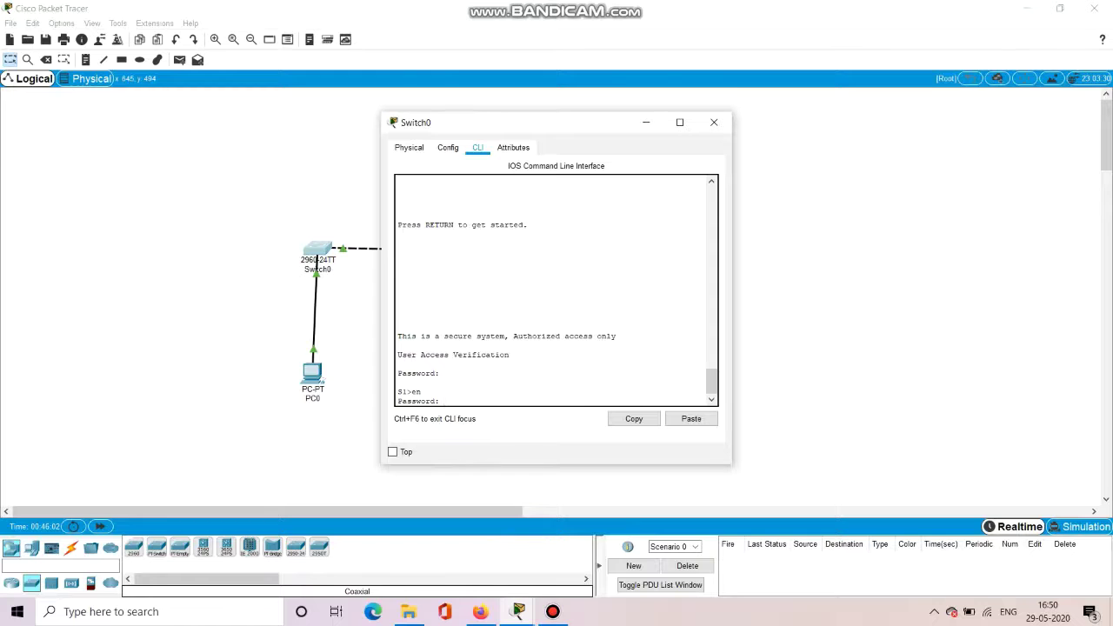
{"action": "key", "text": "Return"}
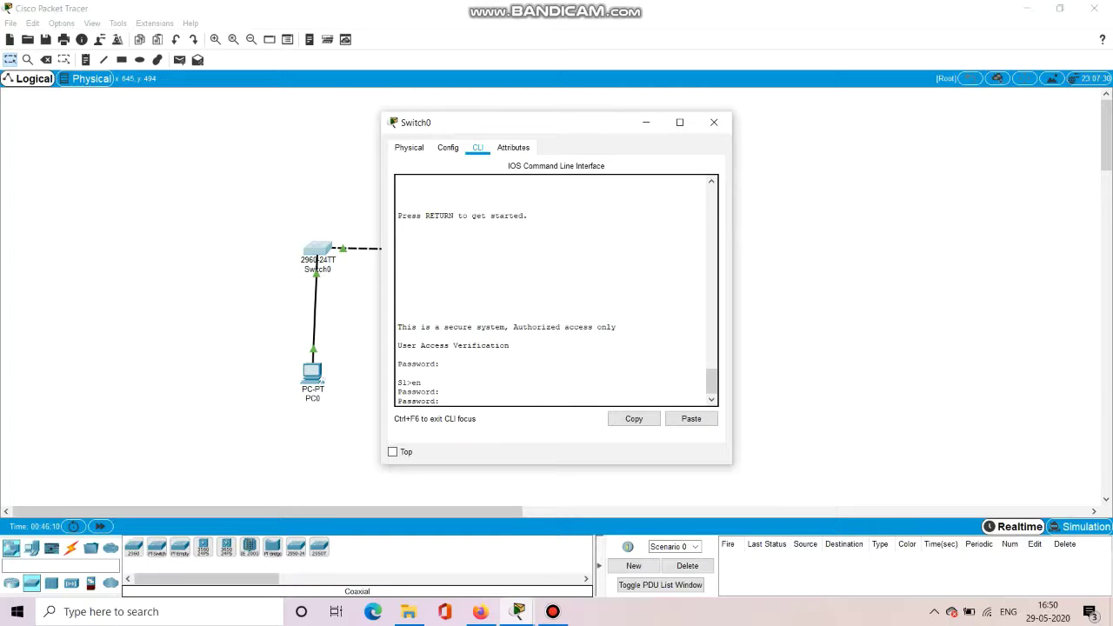
{"action": "key", "text": "Return"}
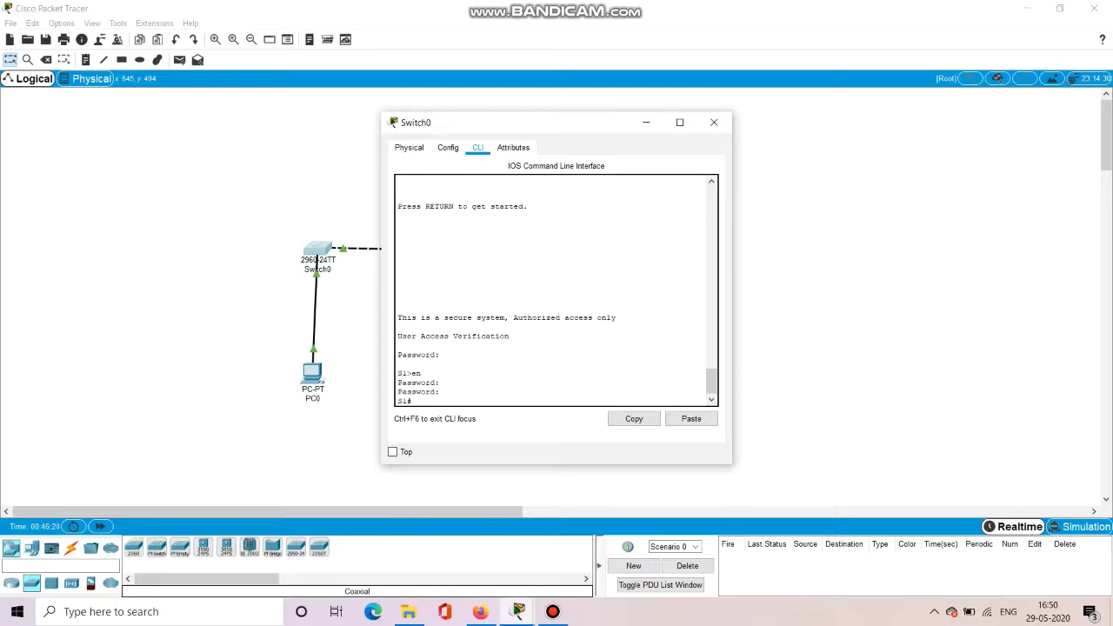
{"action": "type", "text": "opy ru"}
Run 'copy running-config startup-config', accepting the default destination filename.
{"action": "key", "text": "Tab"}
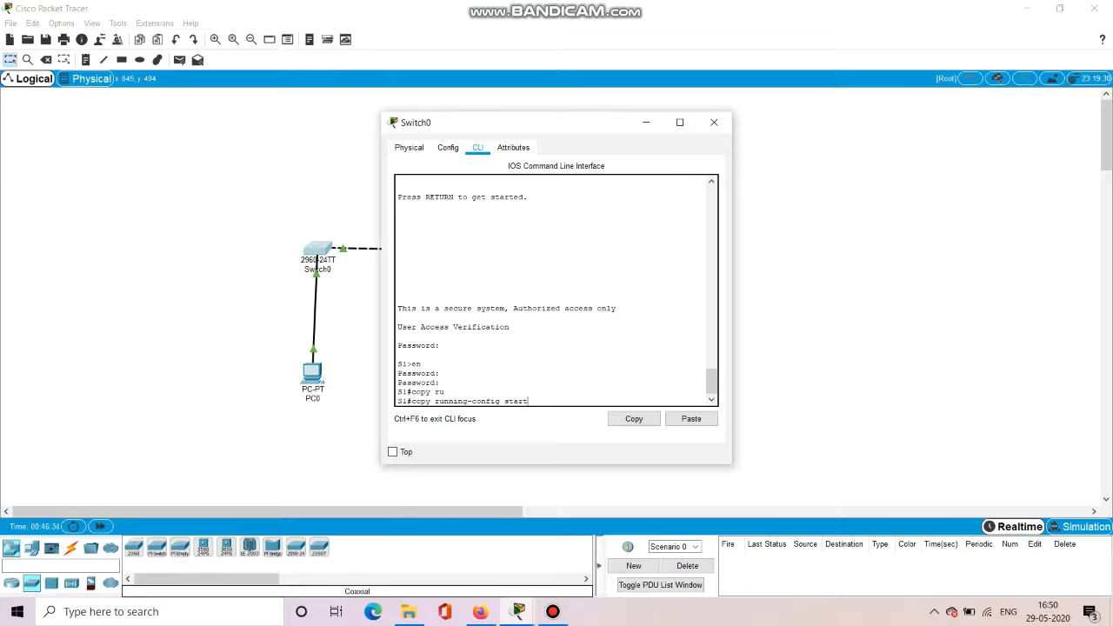
{"action": "type", "text": "start"}
{"action": "key", "text": "Tab"}
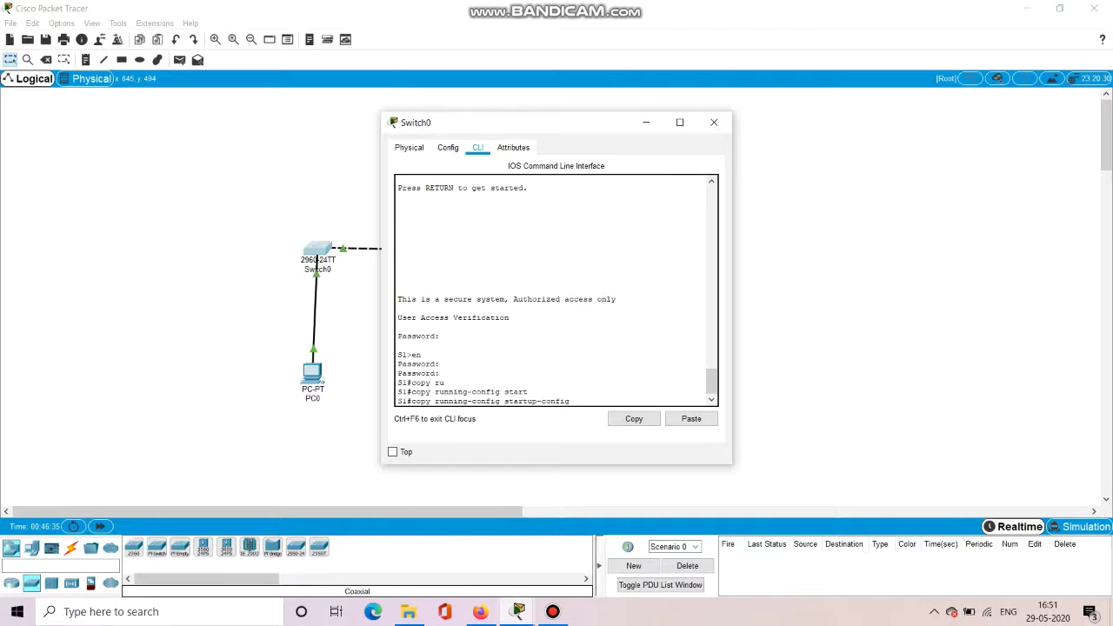
{"action": "key", "text": "Return"}
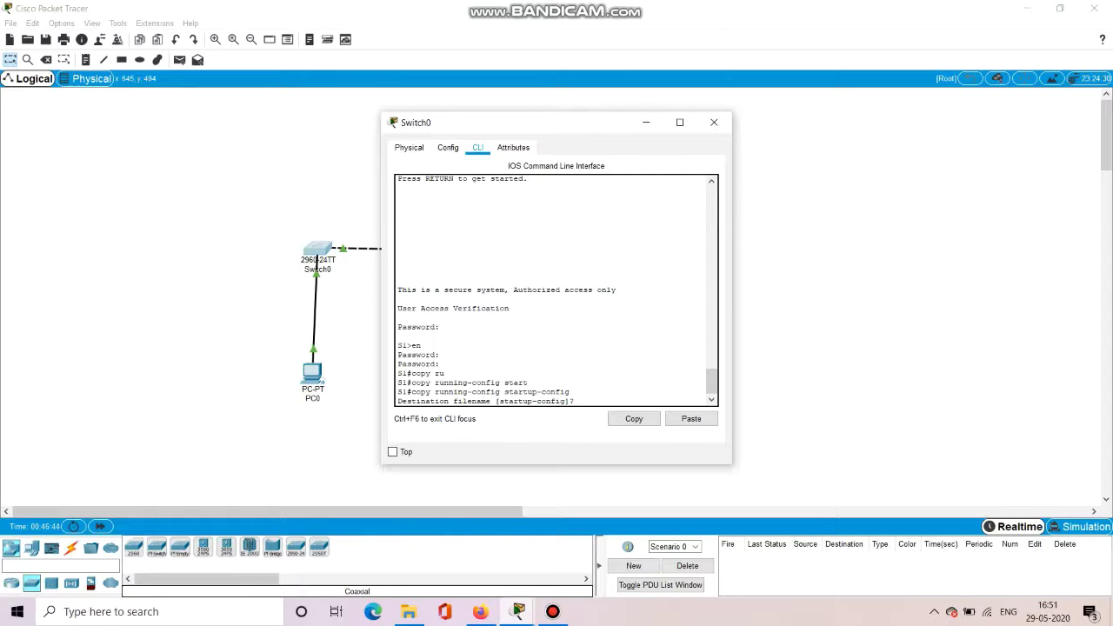
{"action": "key", "text": "Return"}
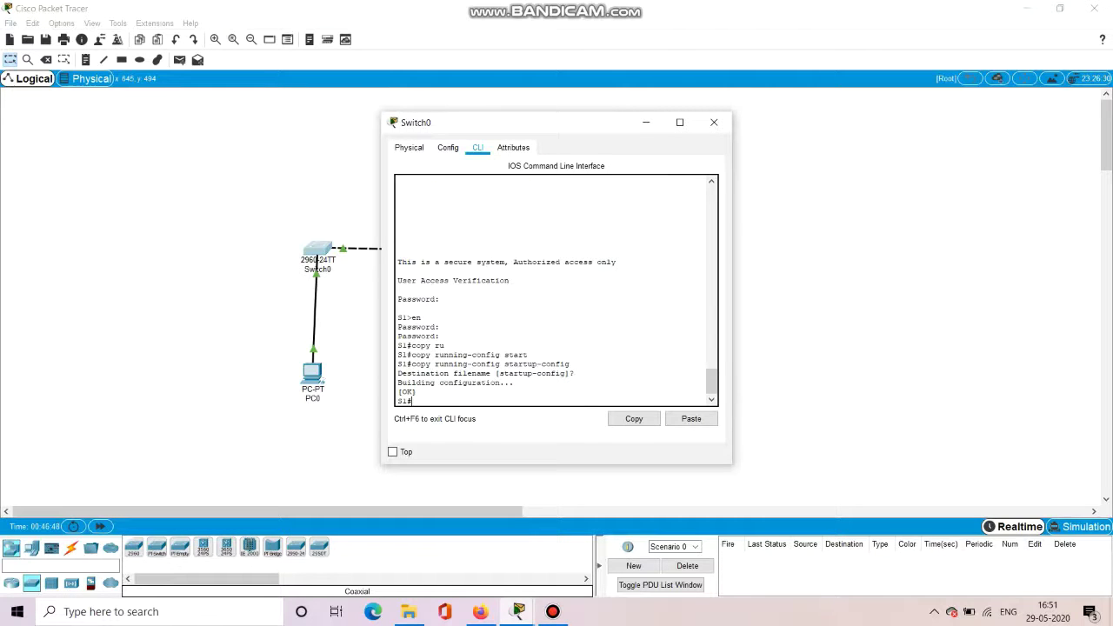
Save the configuration again with 'wr' after a mistyped first attempt.
{"action": "type", "text": "or wr"}
{"action": "key", "text": "Return"}
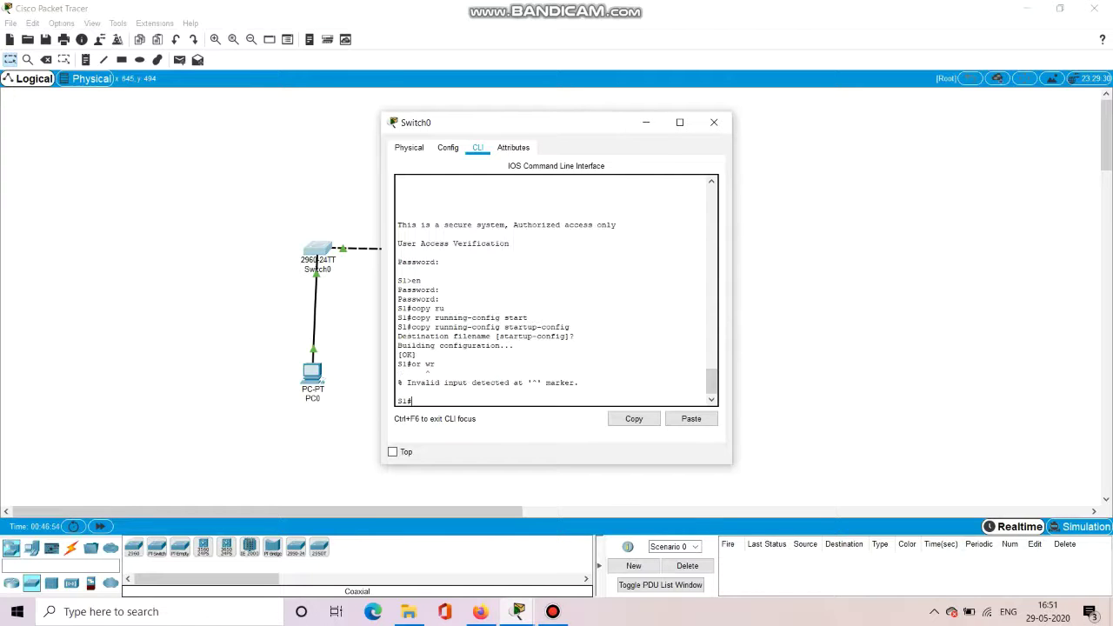
{"action": "type", "text": "wr"}
{"action": "key", "text": "Return"}
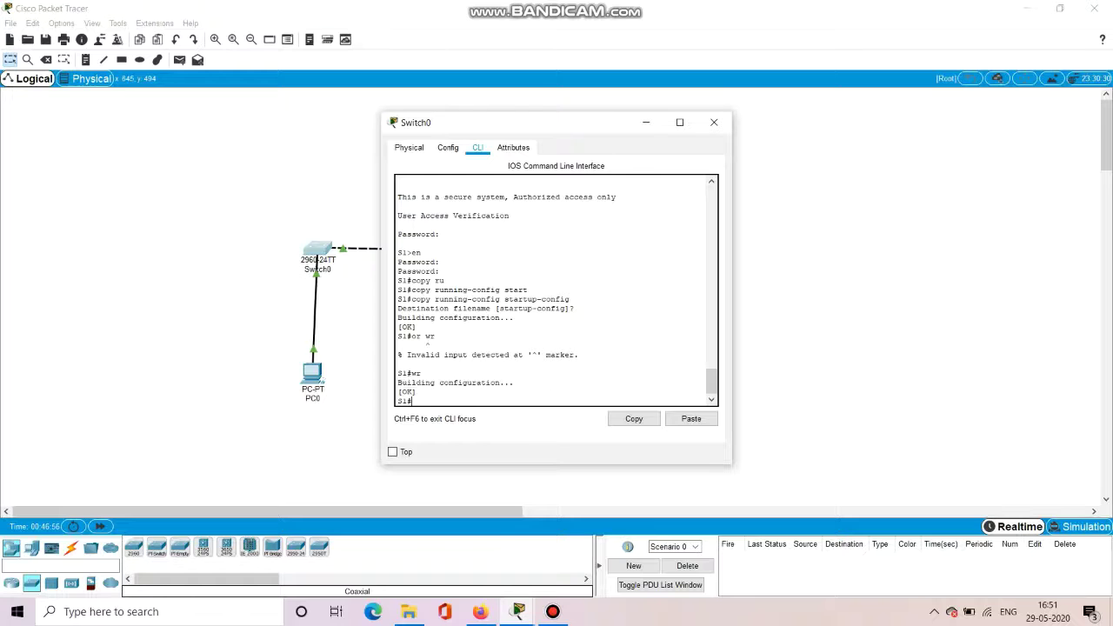